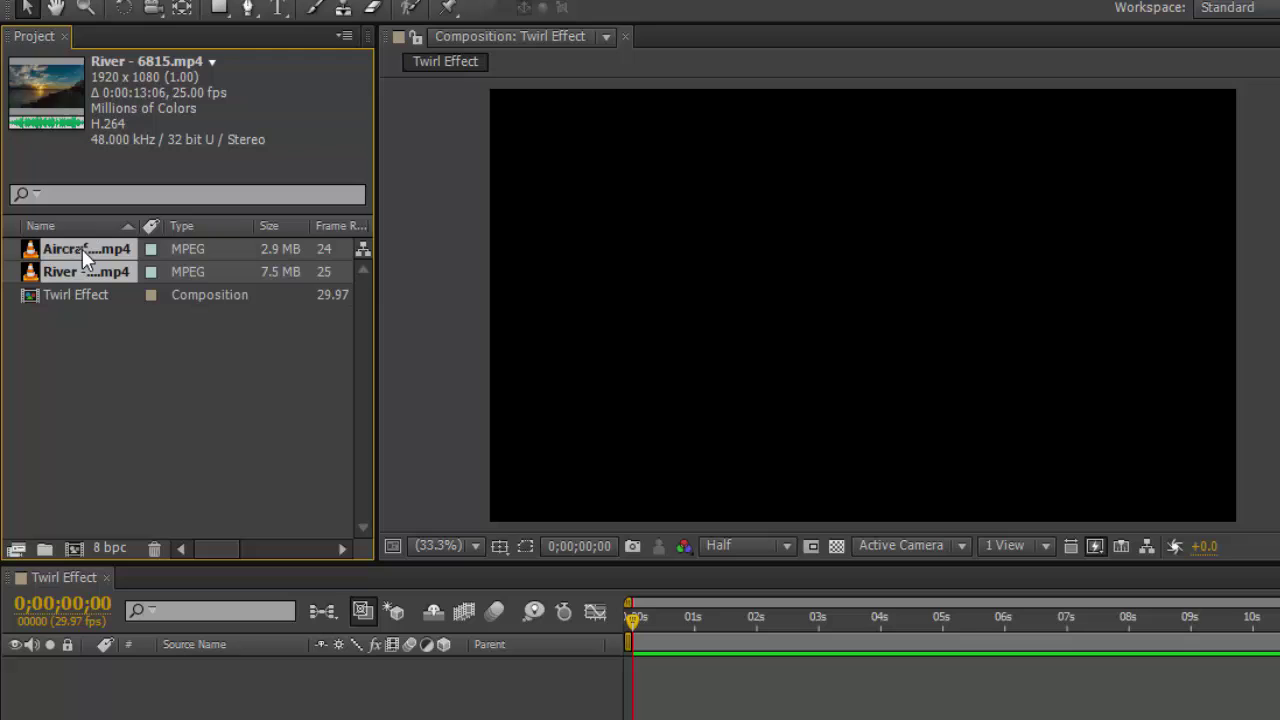
Add the Aircraft and River clips to the Twirl Effect timeline and set the current time to 0;00;05;29.
drag(100, 718, 131, 686)
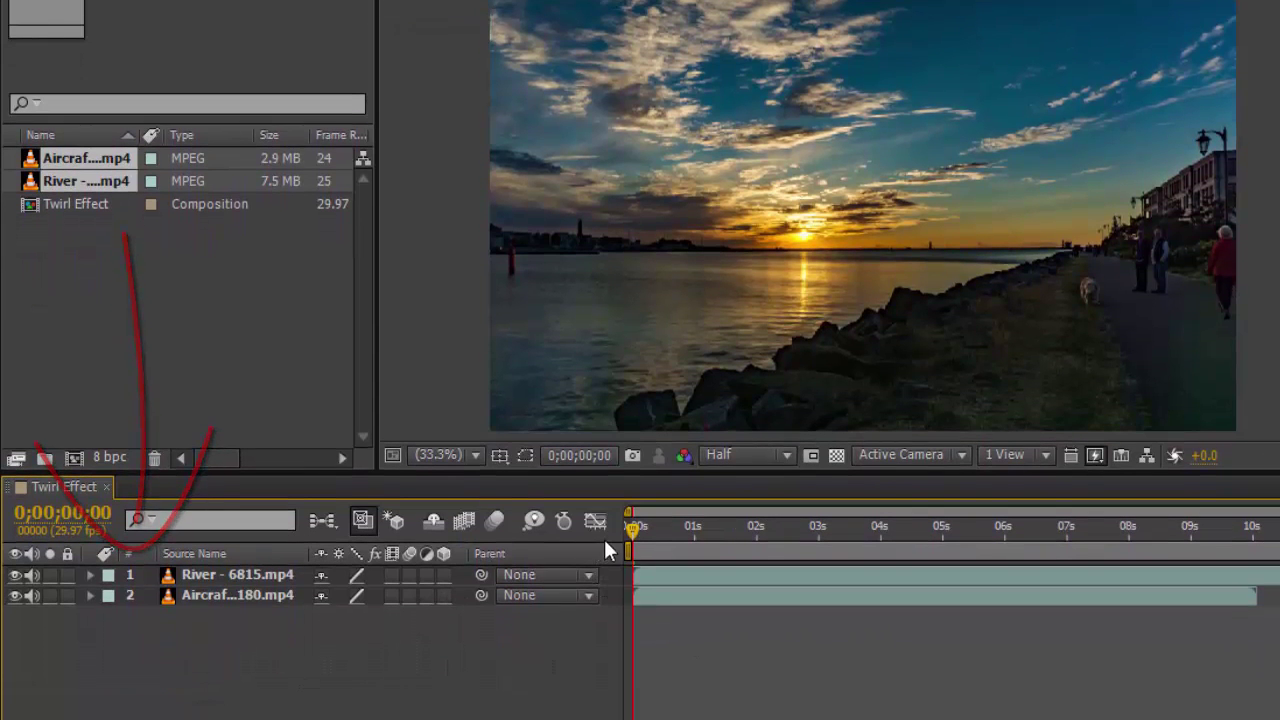
click(868, 525)
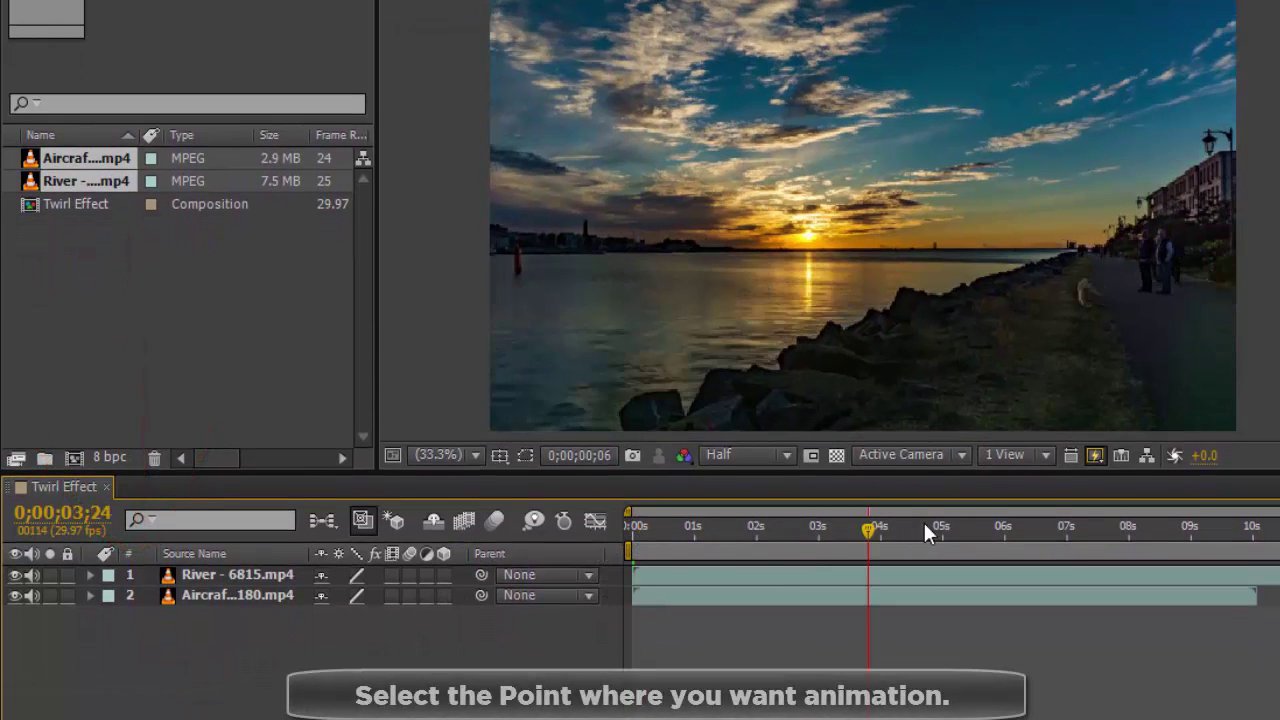
click(975, 524)
click(1017, 523)
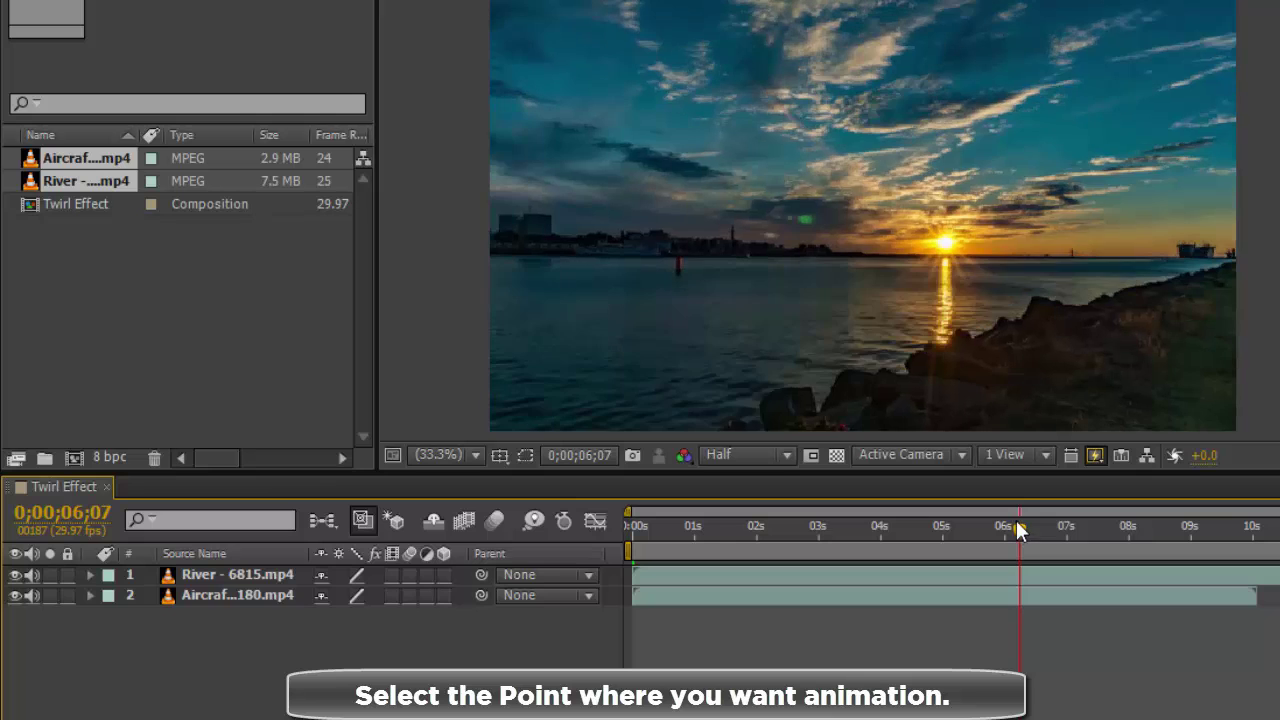
drag(1019, 528, 1003, 528)
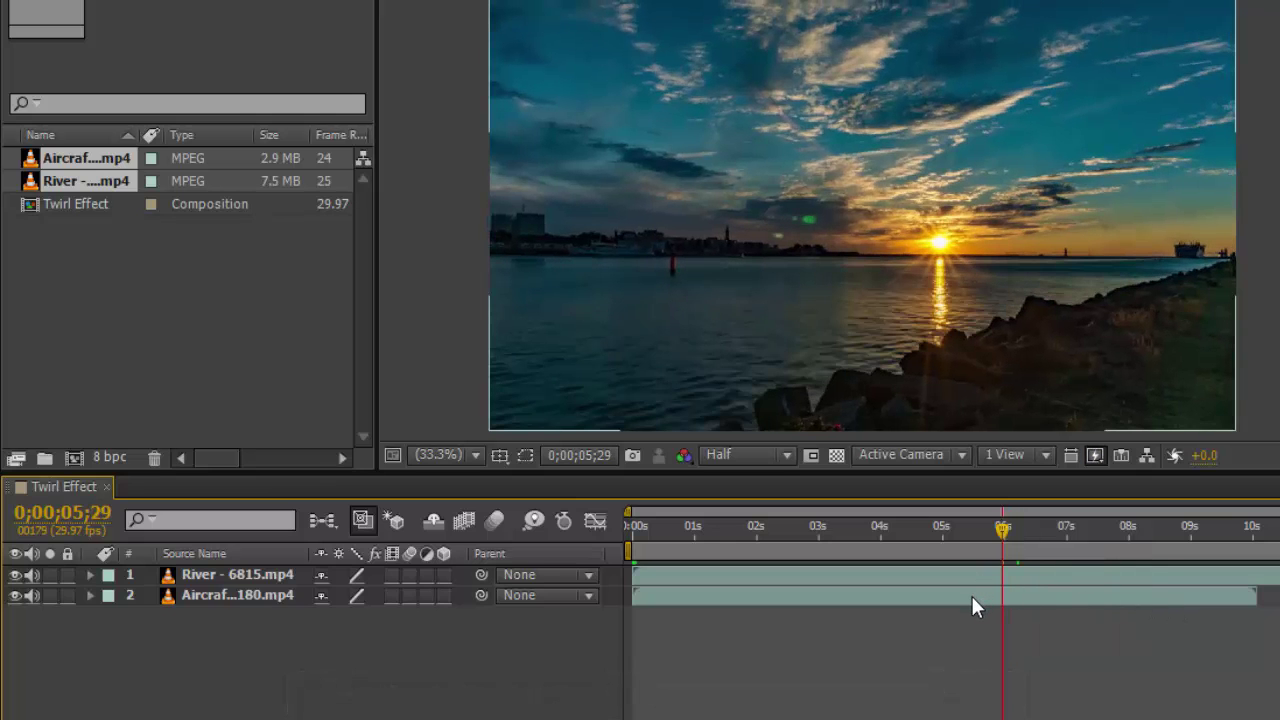
Shift the Aircraft layer in time so that it starts exactly at 0;00;05;29.
drag(971, 593, 1279, 600)
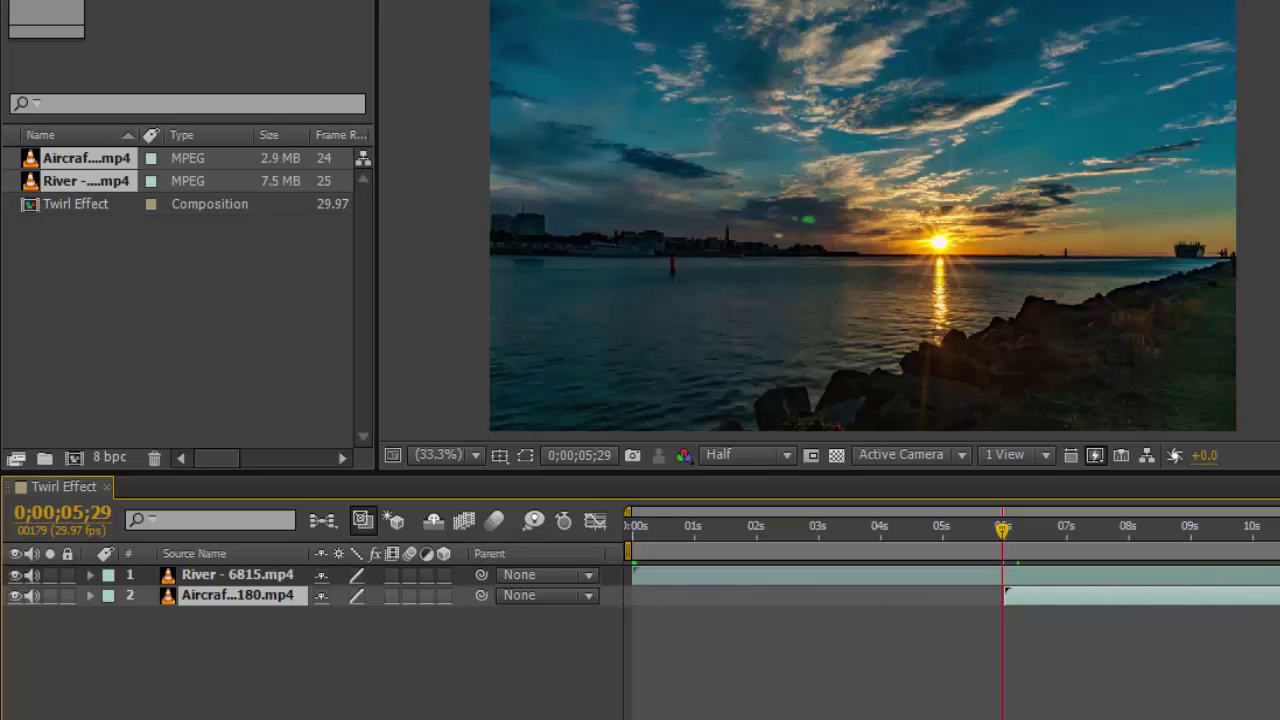
key(=)
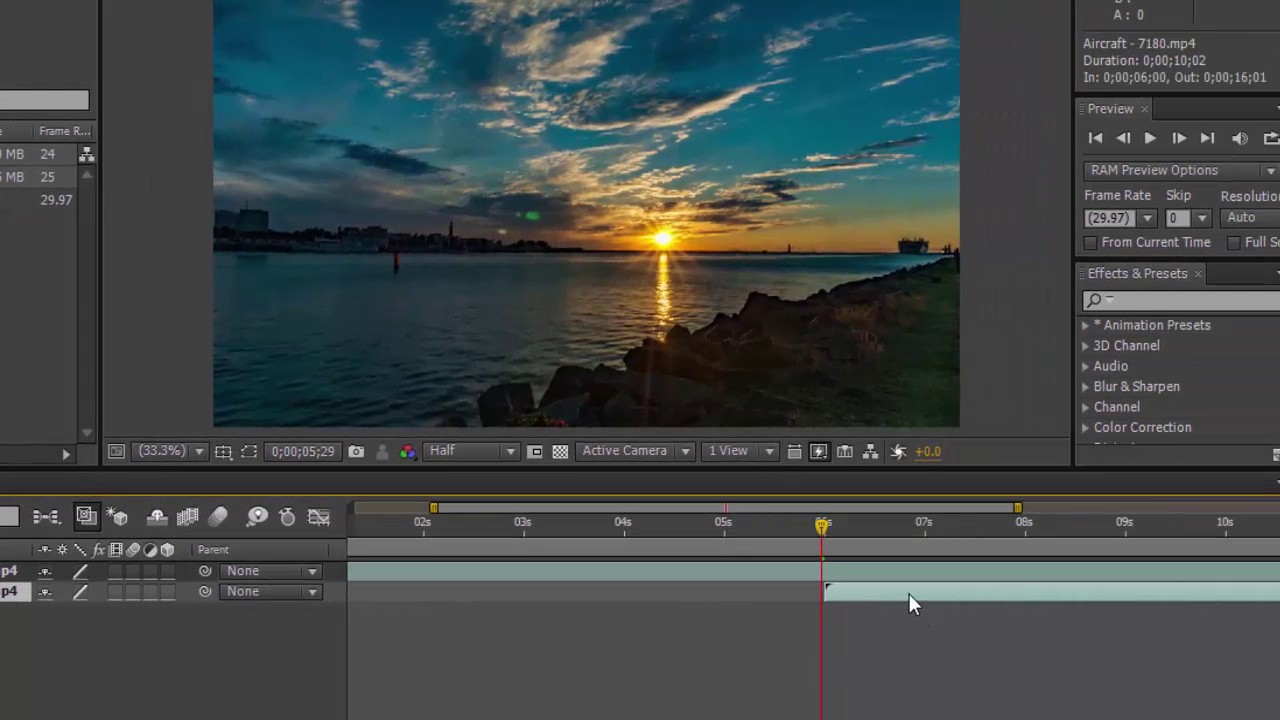
drag(908, 593, 905, 592)
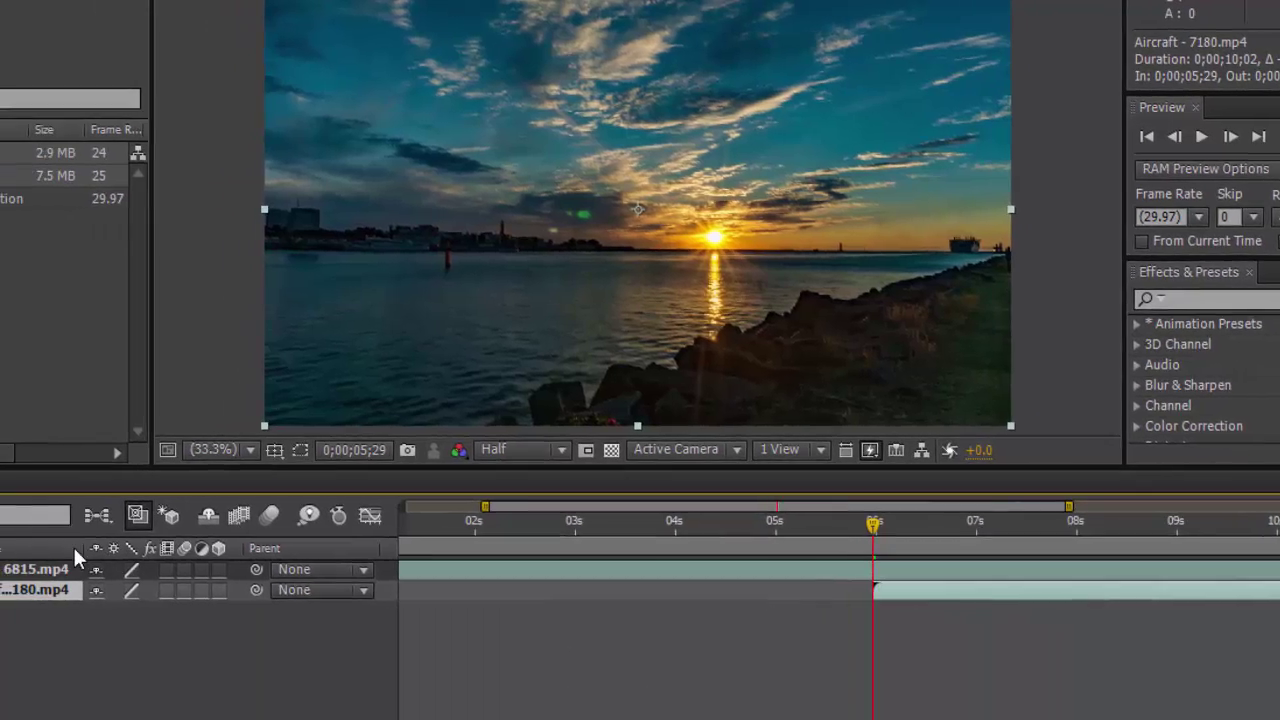
Split the River layer at 0;00;05;29, delete the part after the split, and check the cut between both clips.
click(98, 568)
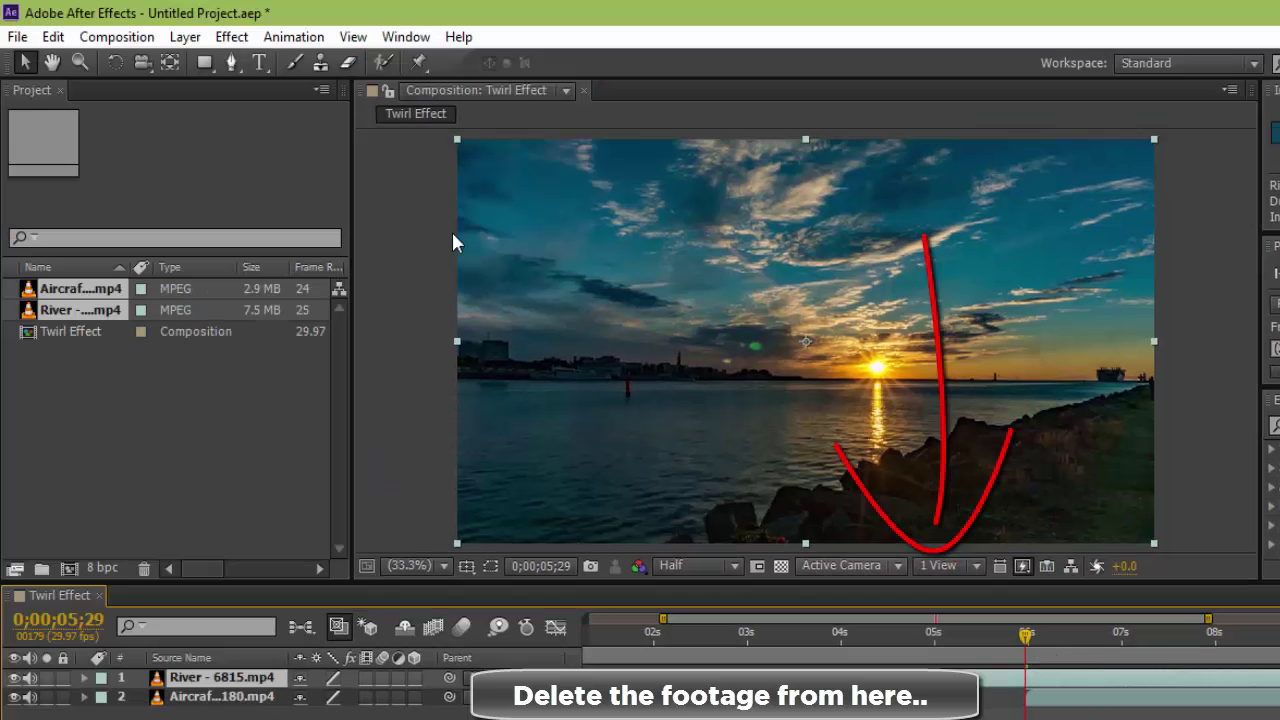
click(47, 38)
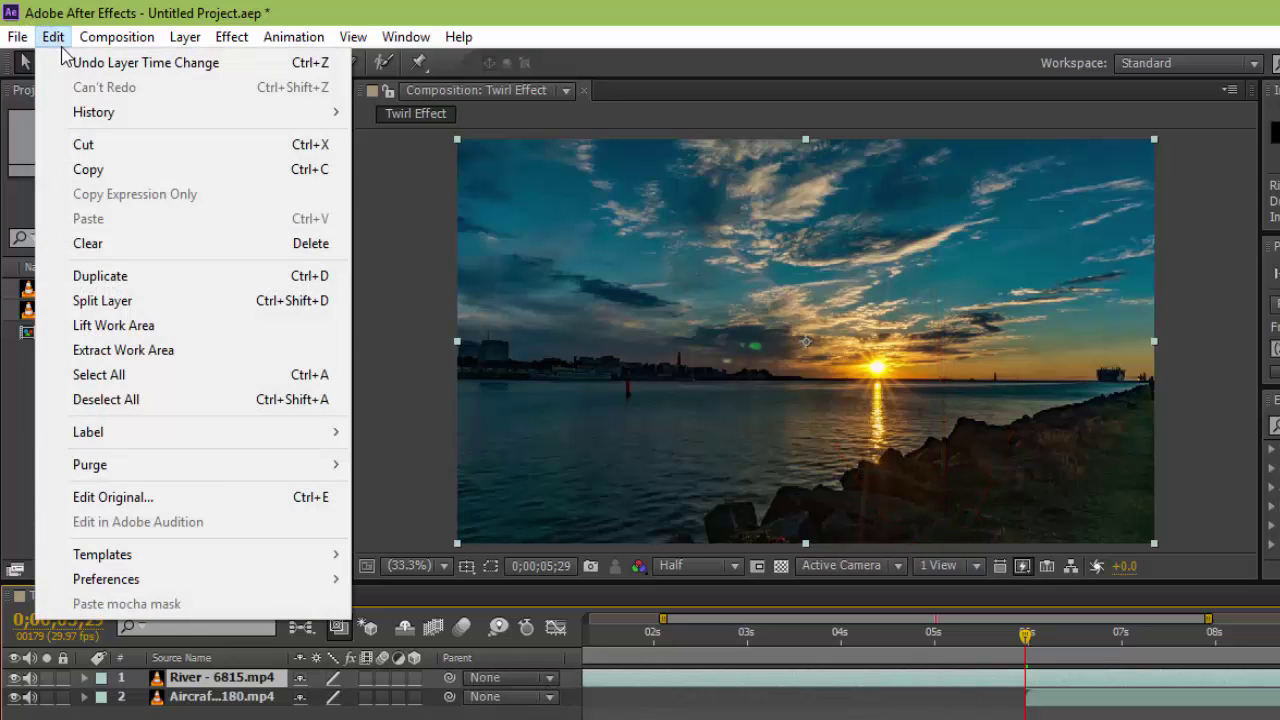
click(115, 300)
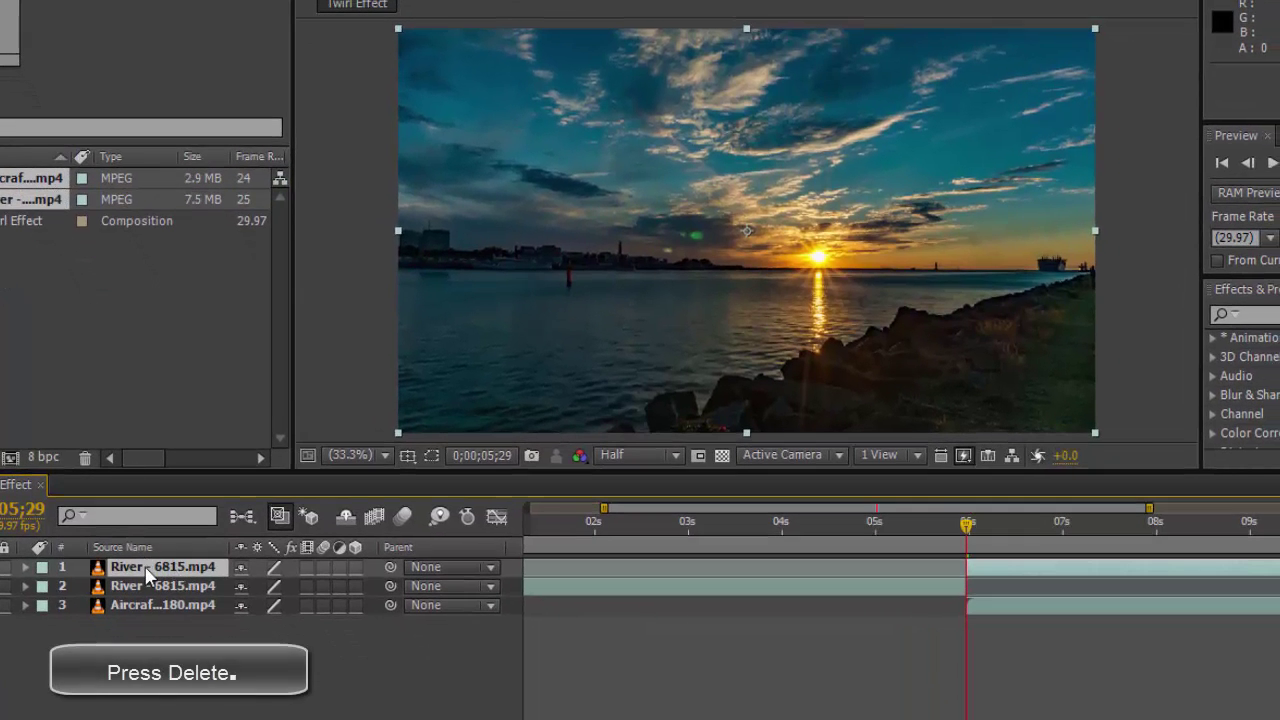
key(Delete)
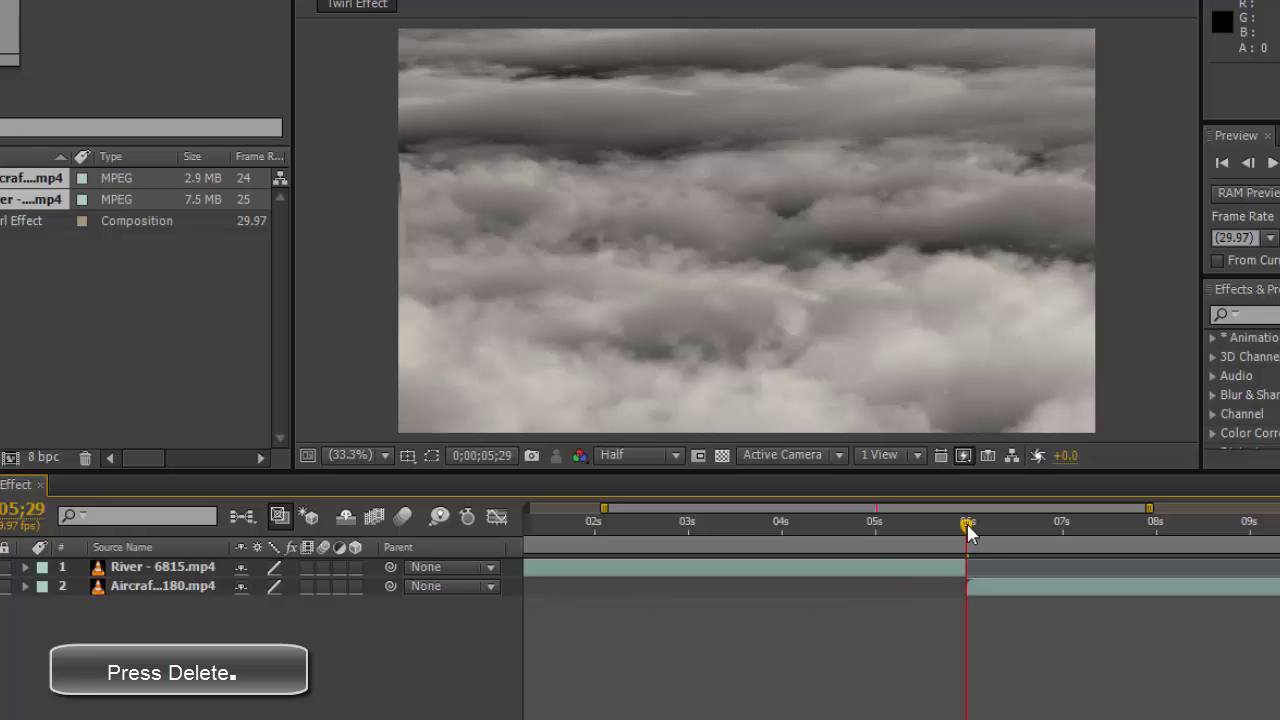
drag(967, 524, 968, 496)
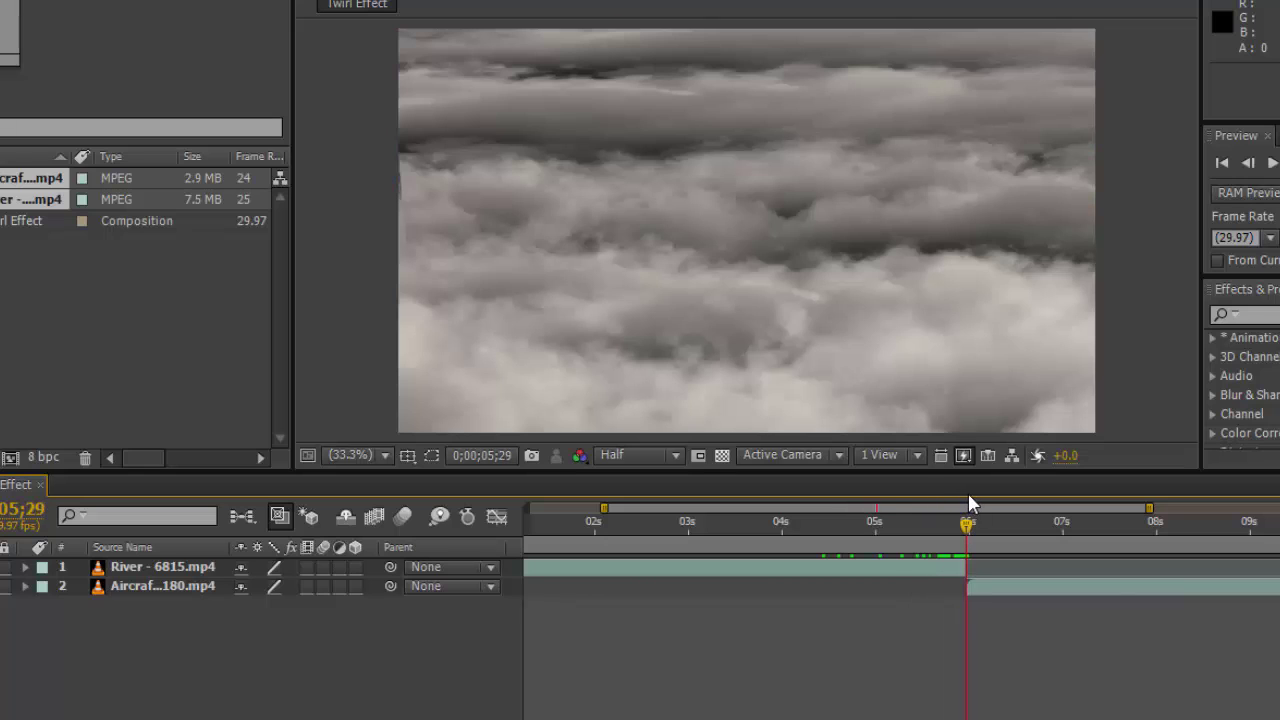
click(1248, 162)
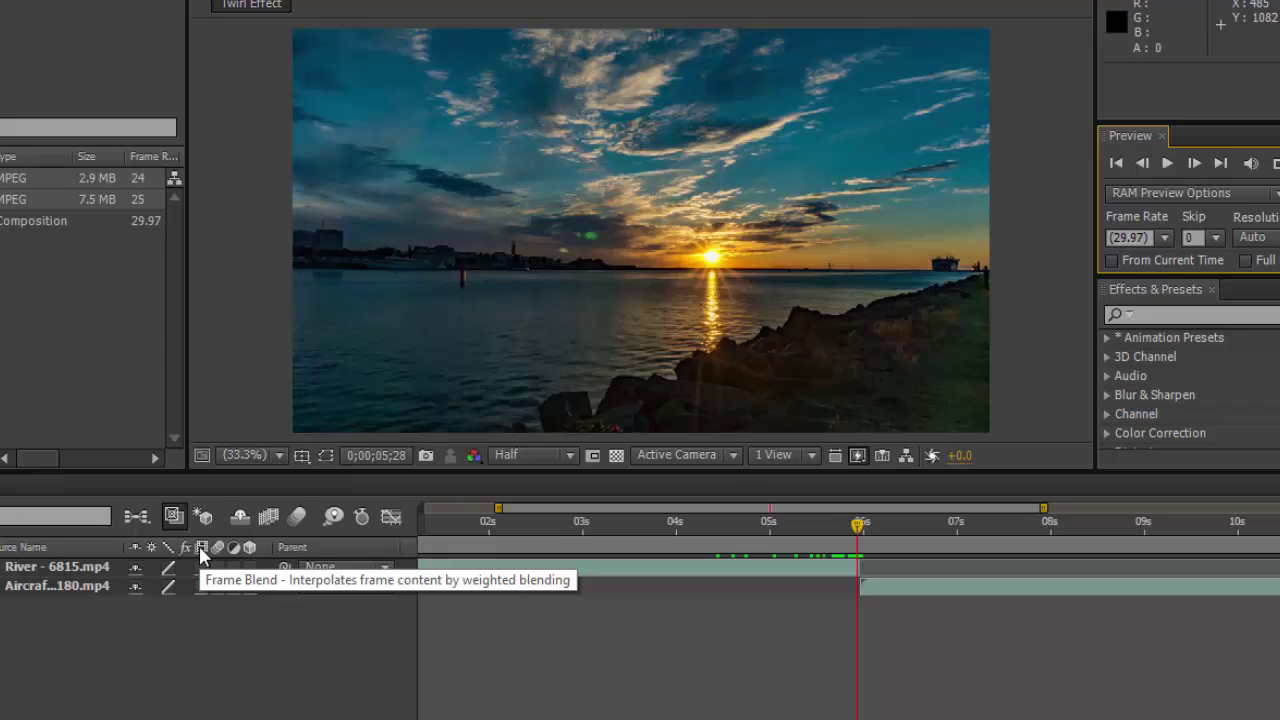
key(Page_Down)
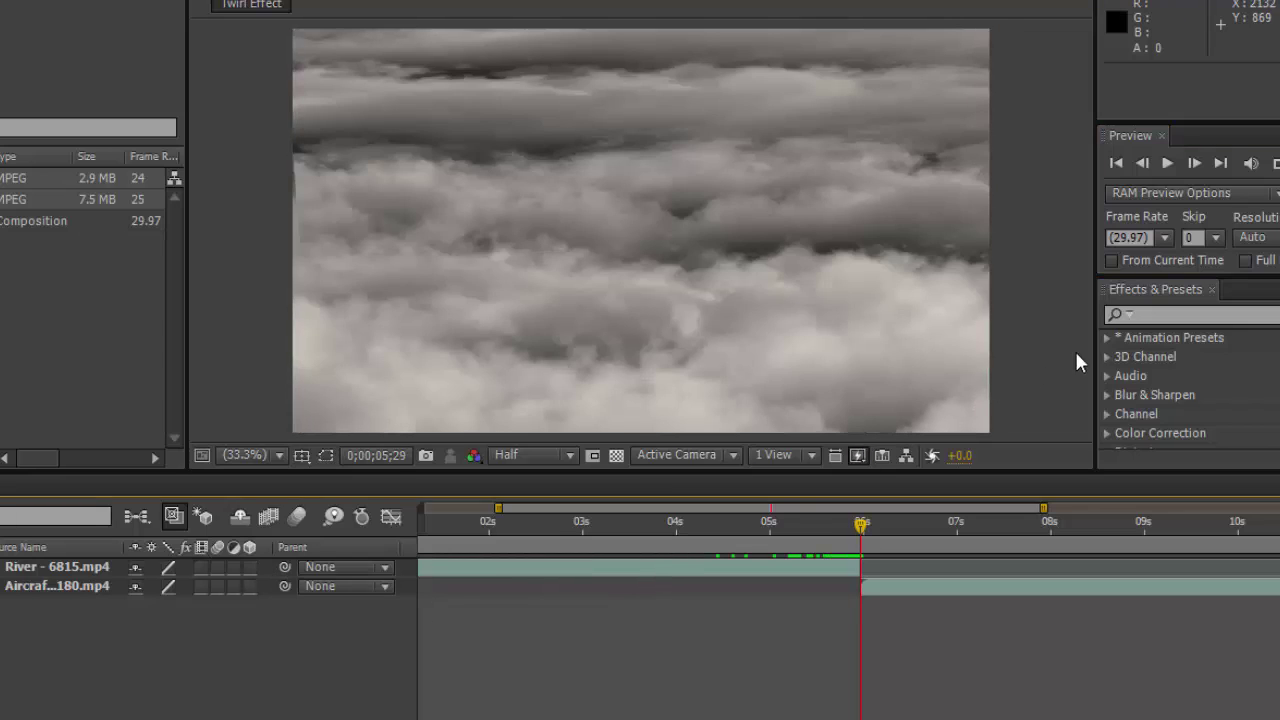
Find the Distort Twirl effect, apply it to the River and Aircraft layers, and enable Angle keyframing on the Aircraft layer.
click(1171, 315)
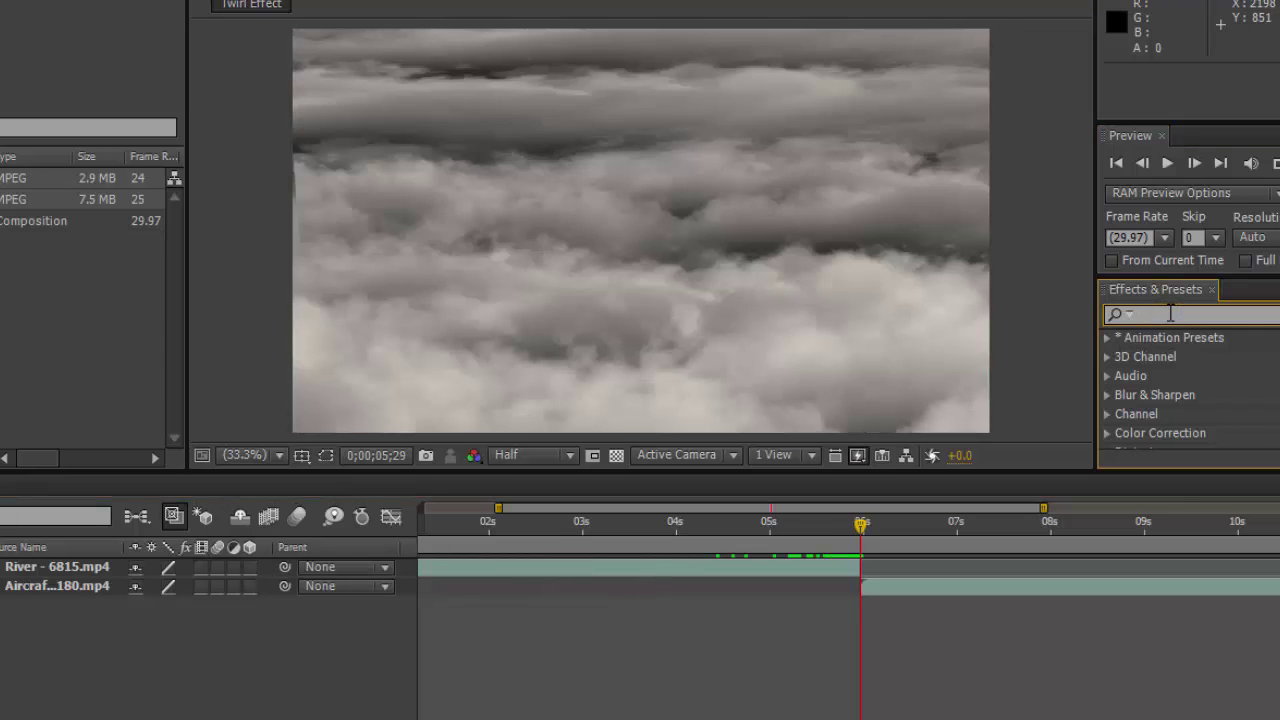
text(twirl)
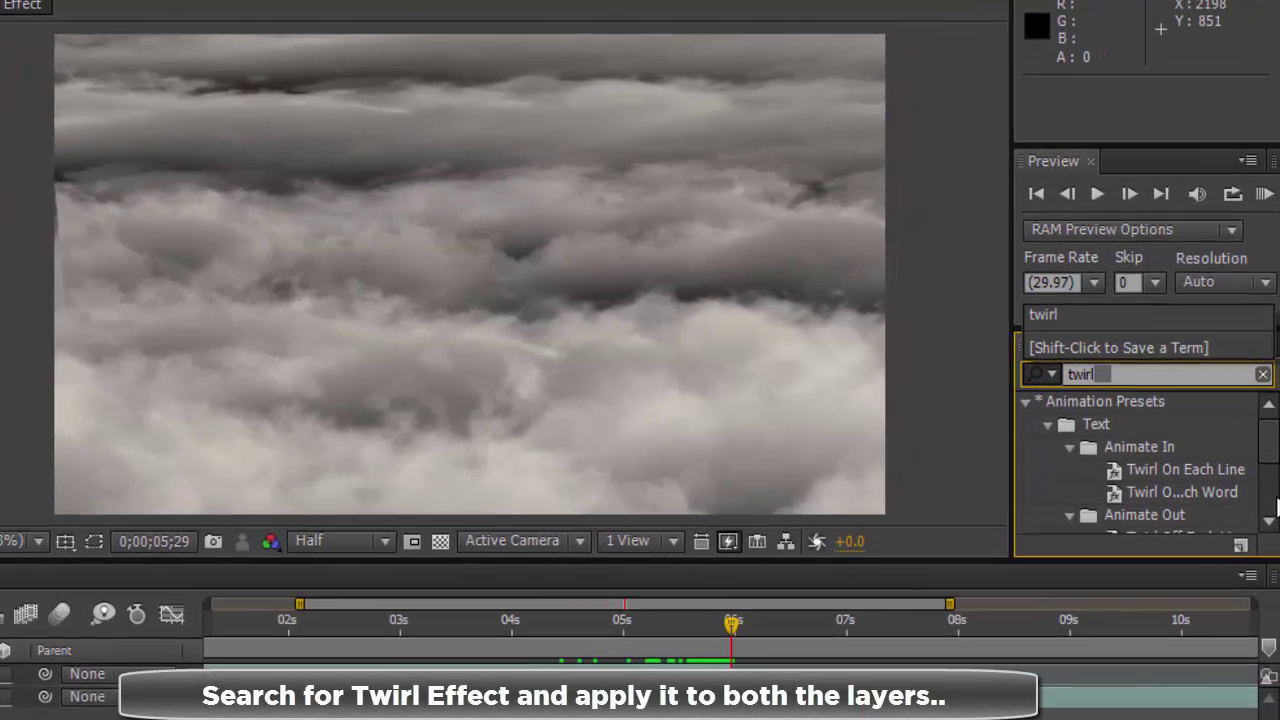
scroll(1270, 512, down, 5)
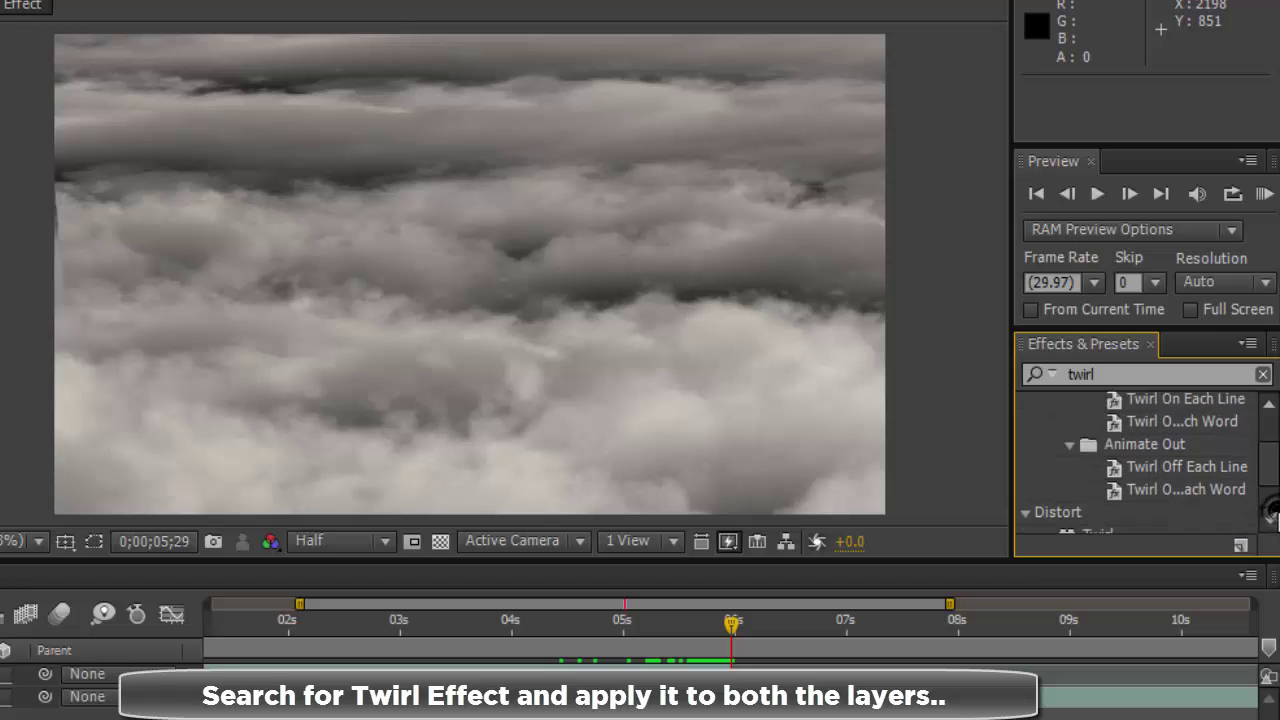
scroll(1270, 512, down, 1)
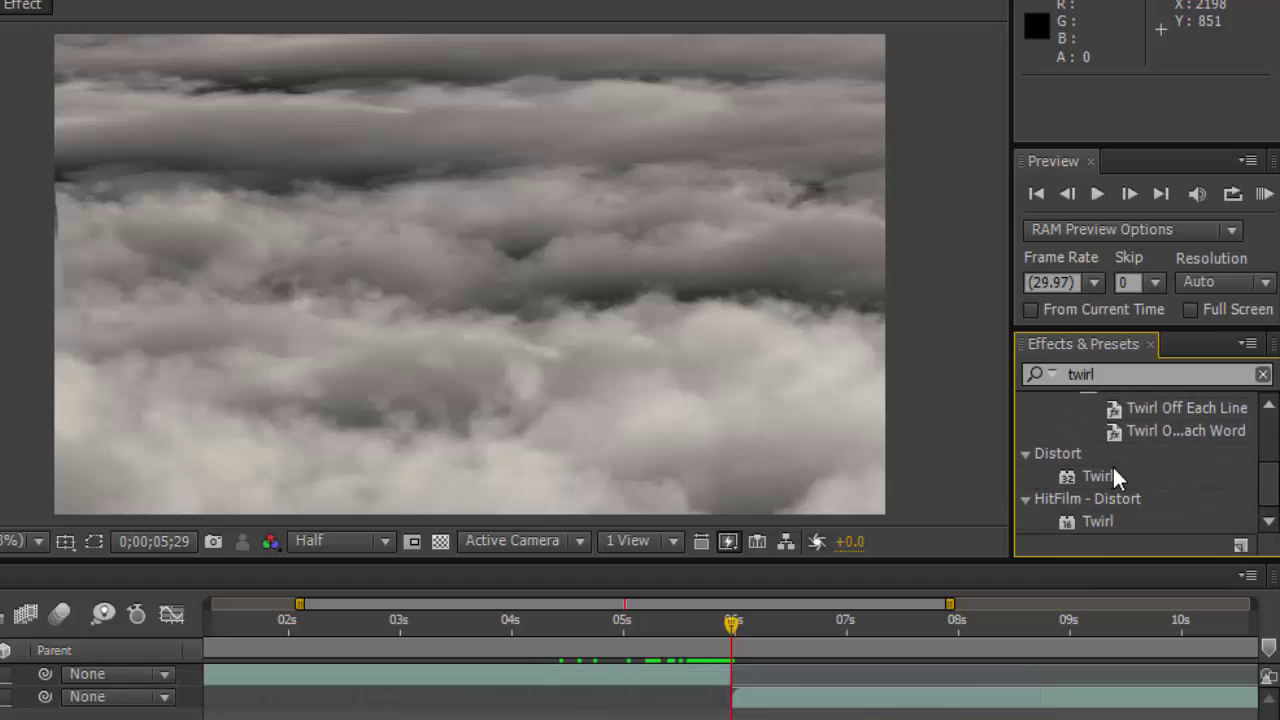
drag(1120, 484, 238, 545)
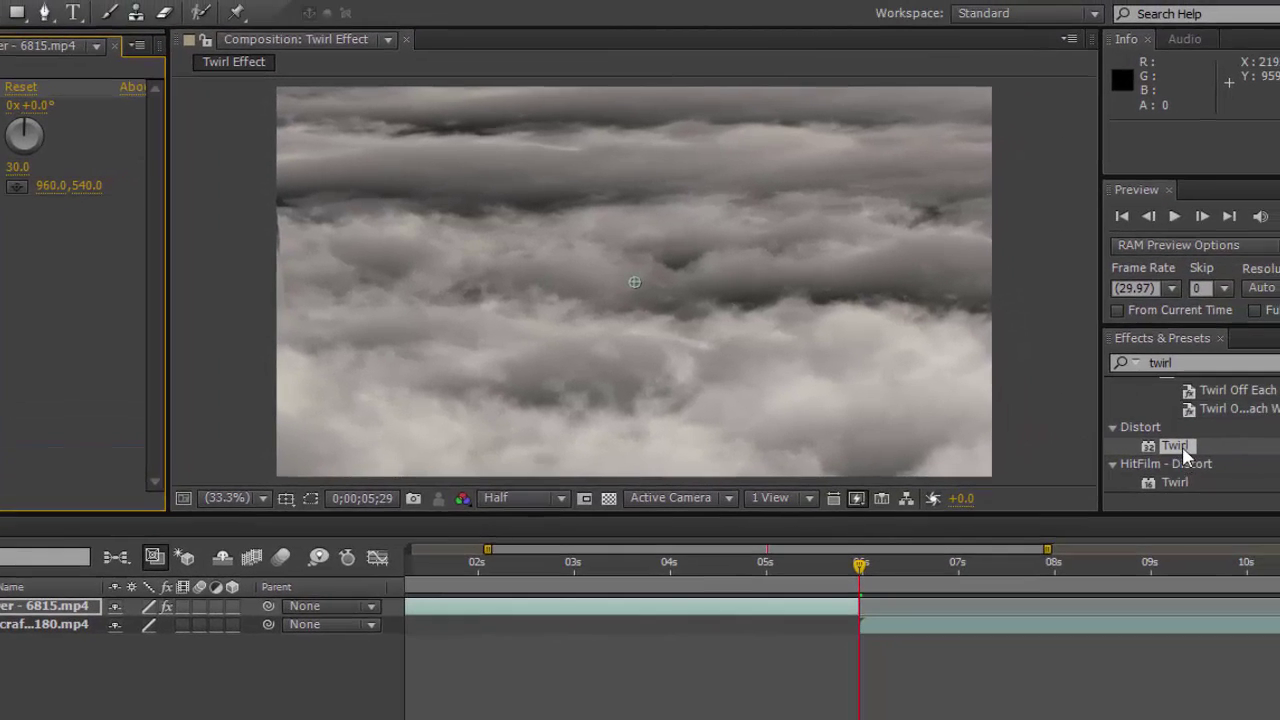
drag(1185, 455, 46, 624)
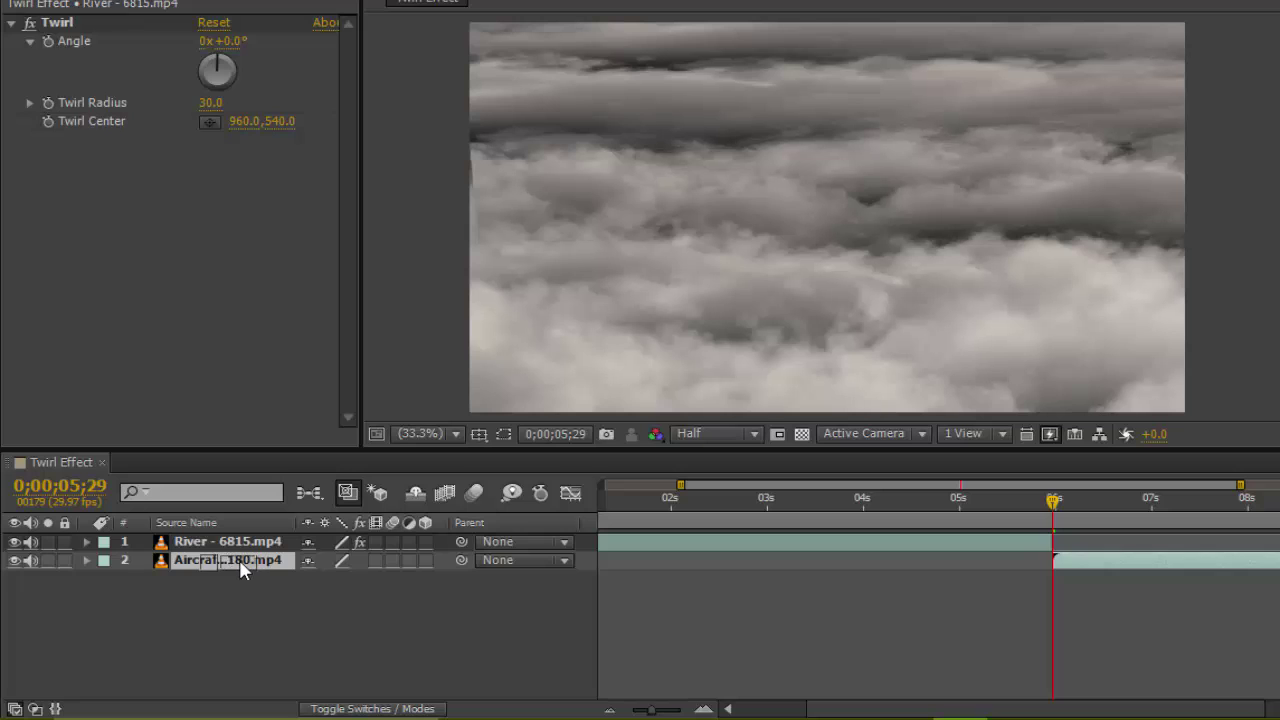
drag(239, 559, 239, 559)
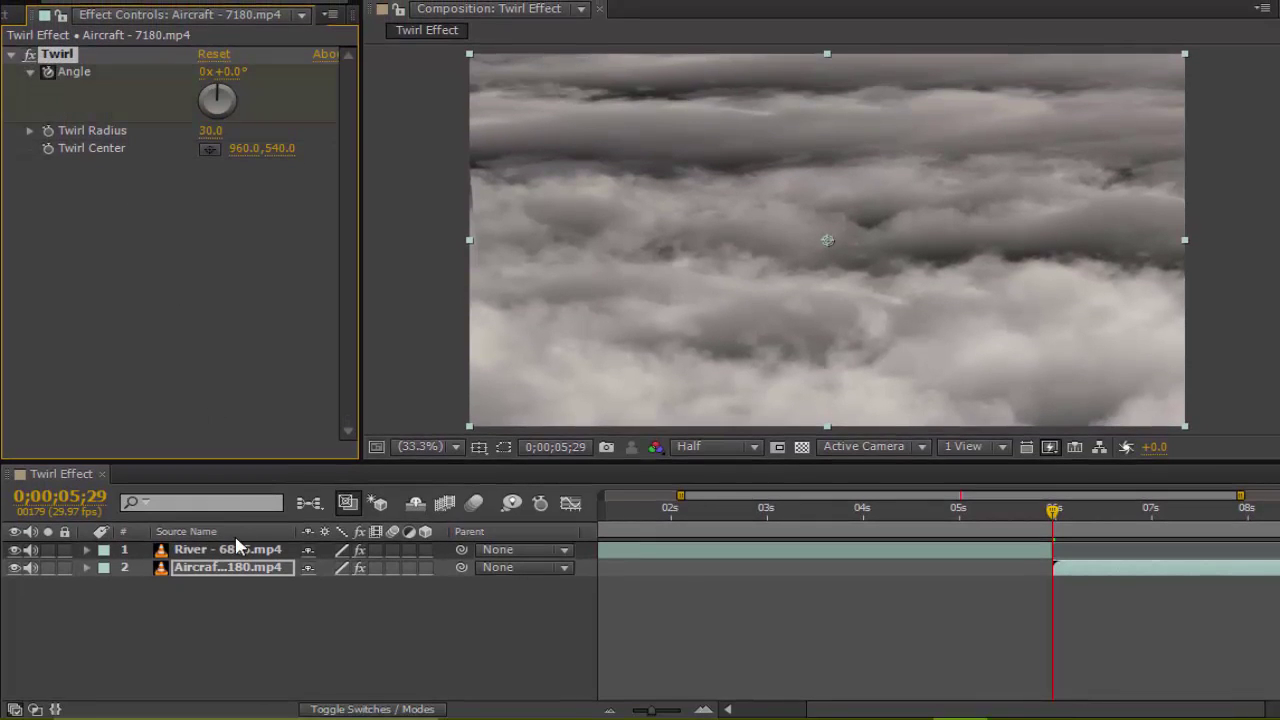
Enable keyframing for the River layer's Twirl Angle at 0;00;05;29, reveal its keyframes, and set the angle to 100°.
click(240, 551)
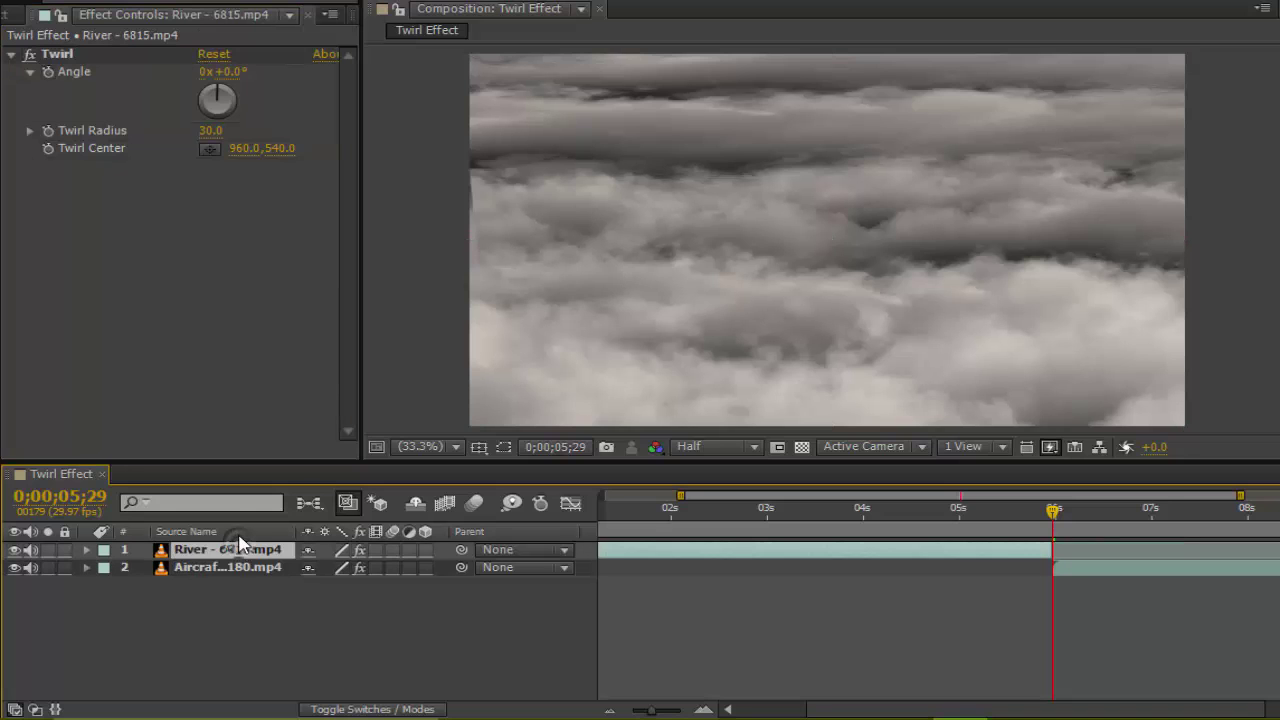
click(49, 73)
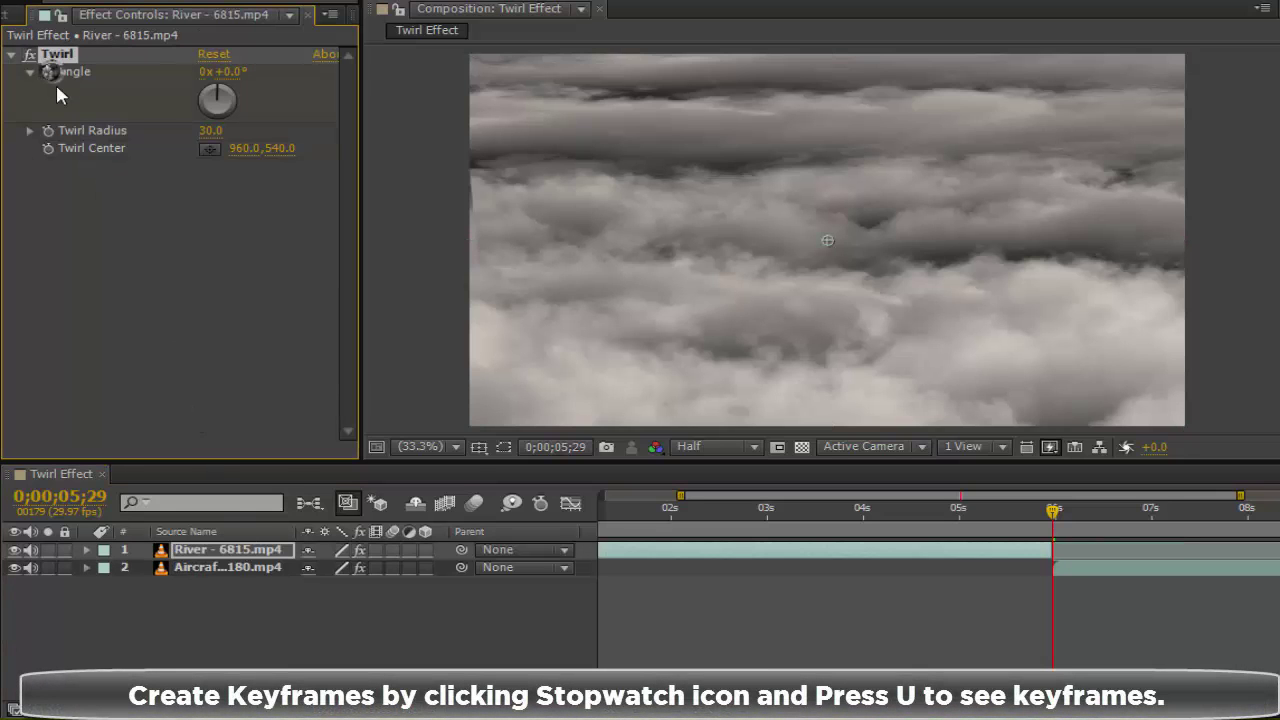
click(265, 553)
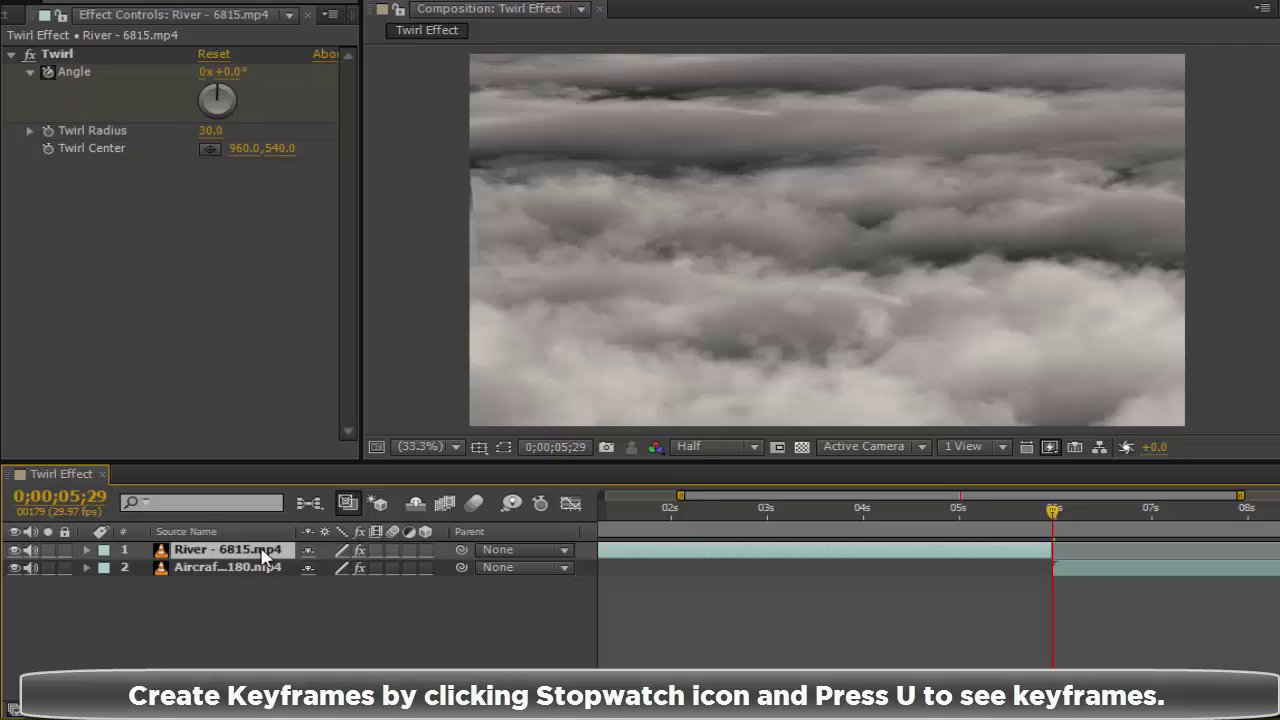
key(u)
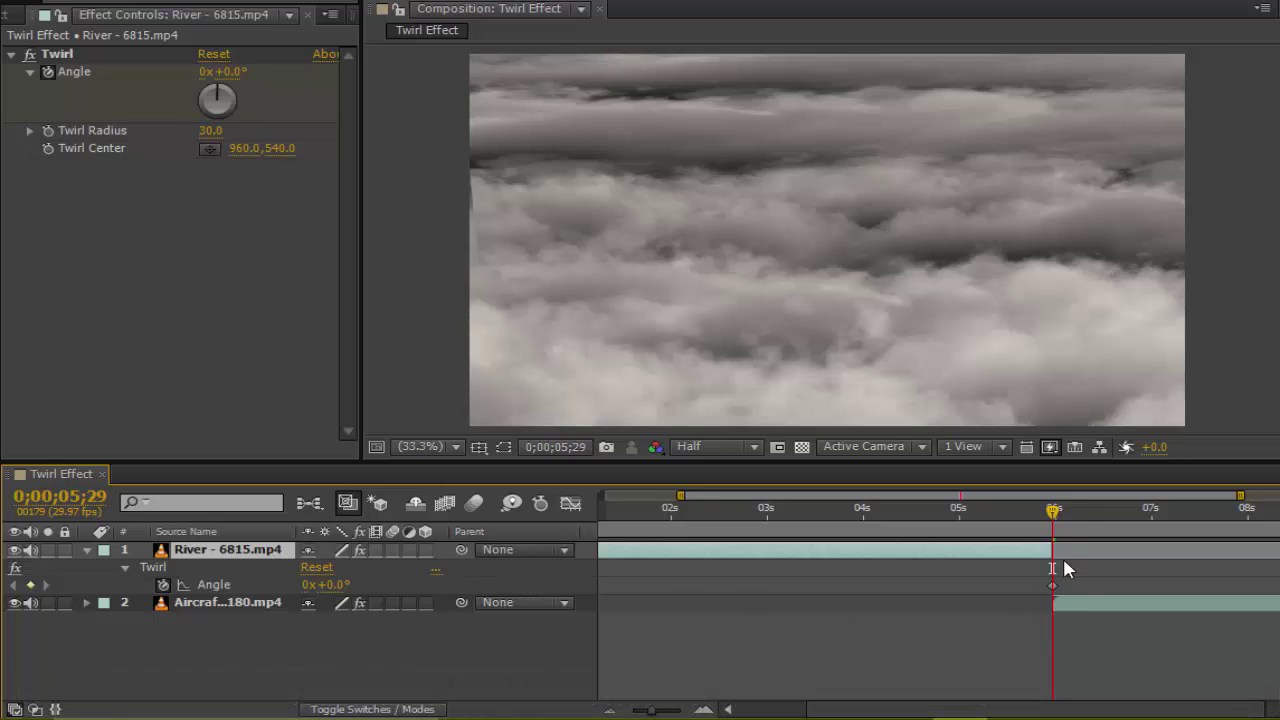
click(331, 586)
text(100)
key(Return)
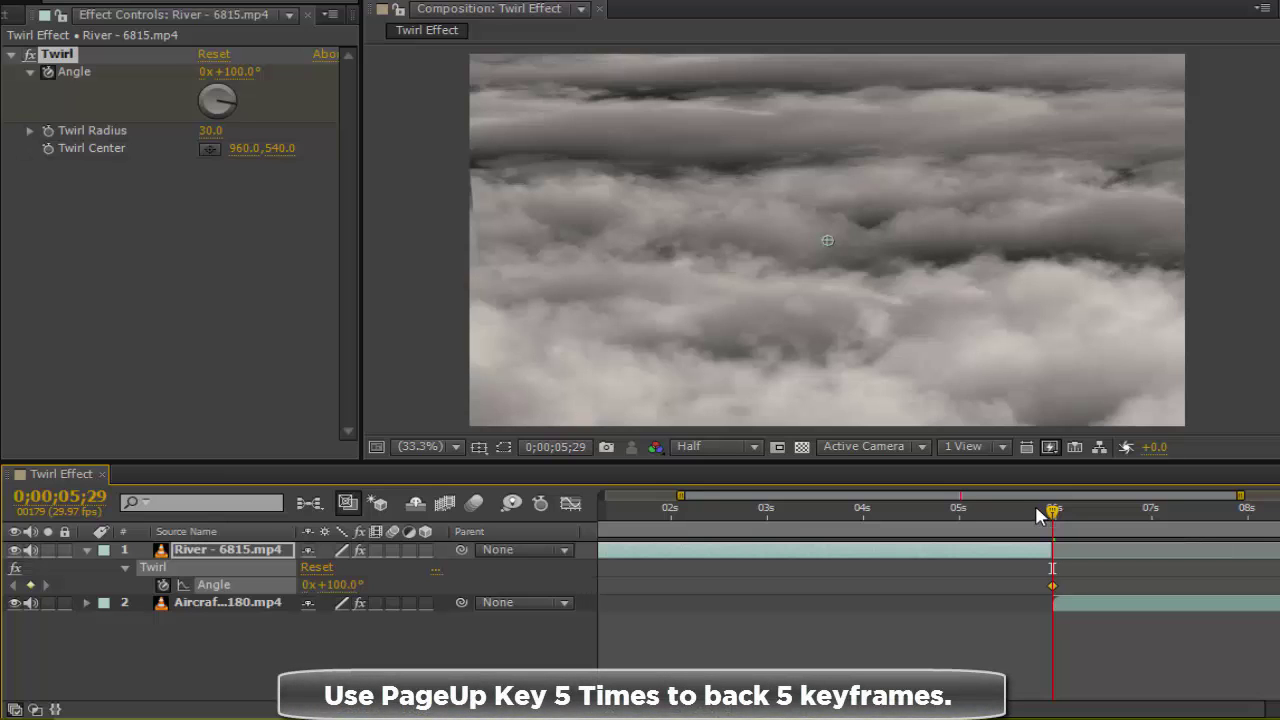
Go back five frames to 0;00;05;24 and set the River layer's Twirl Angle to 0° there.
key(Page_Up)
key(Page_Up)
key(Page_Up)
key(Page_Up)
key(Page_Up)
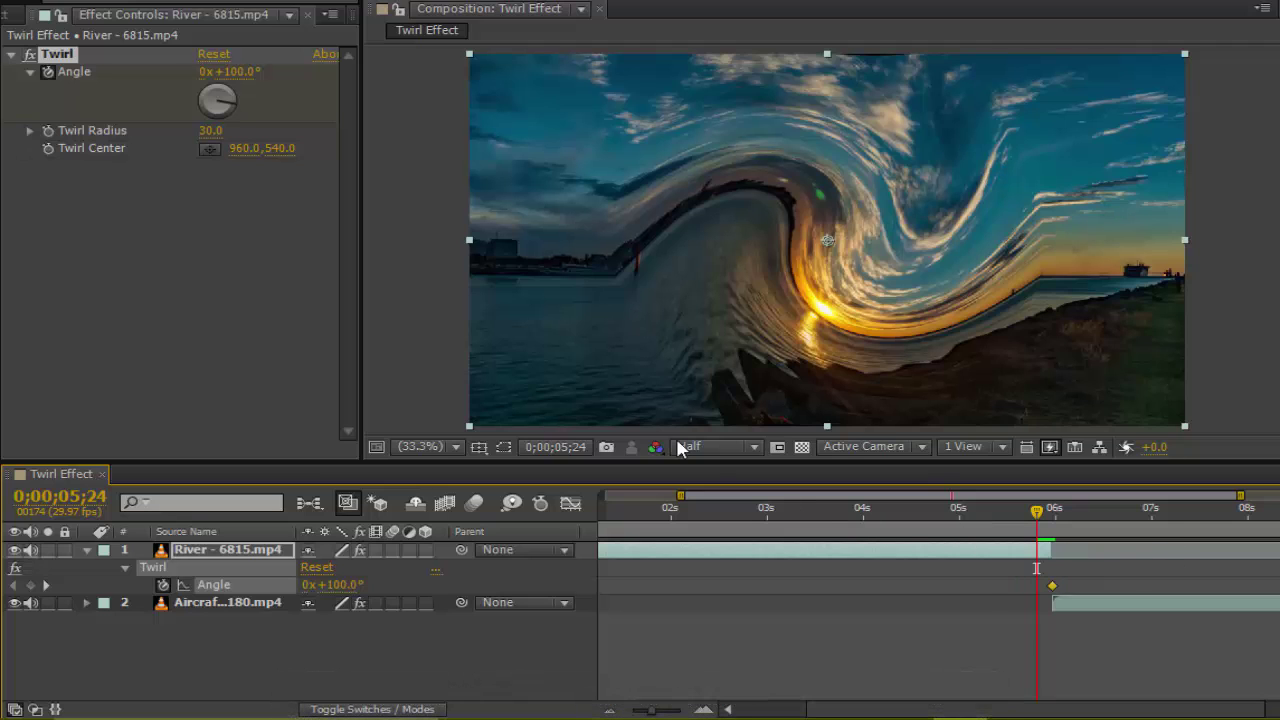
click(232, 72)
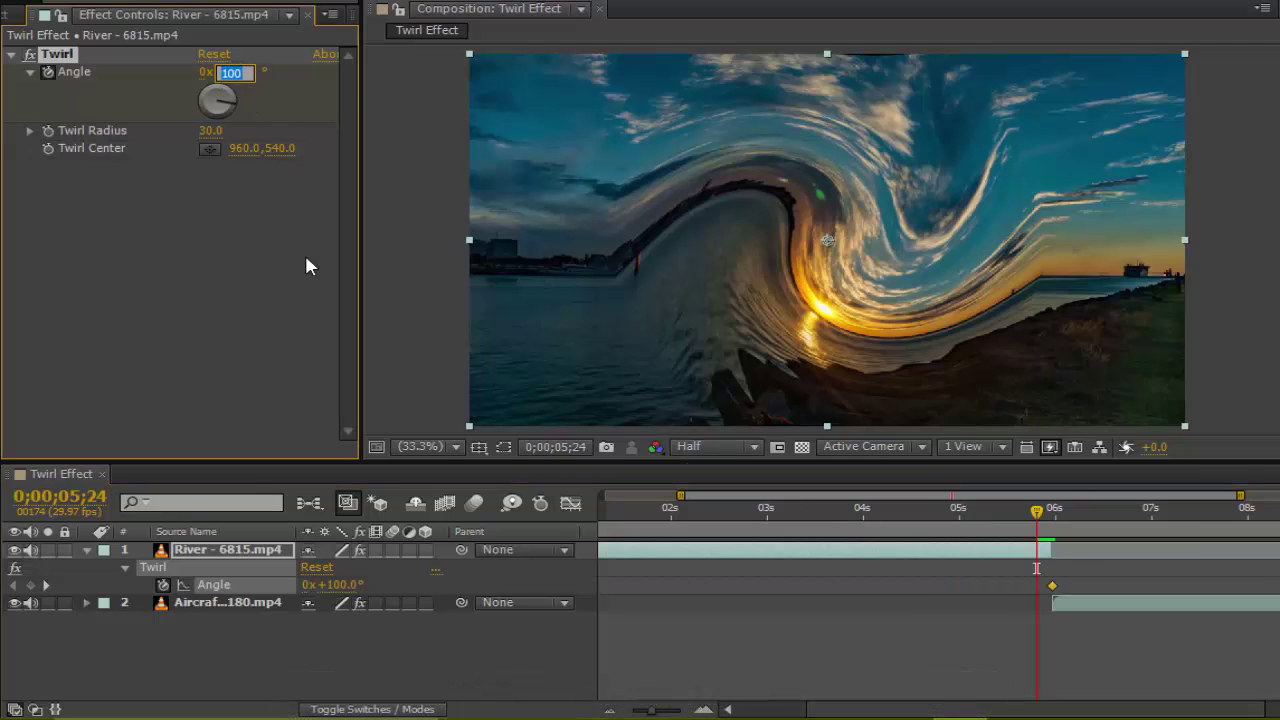
text(0)
key(Return)
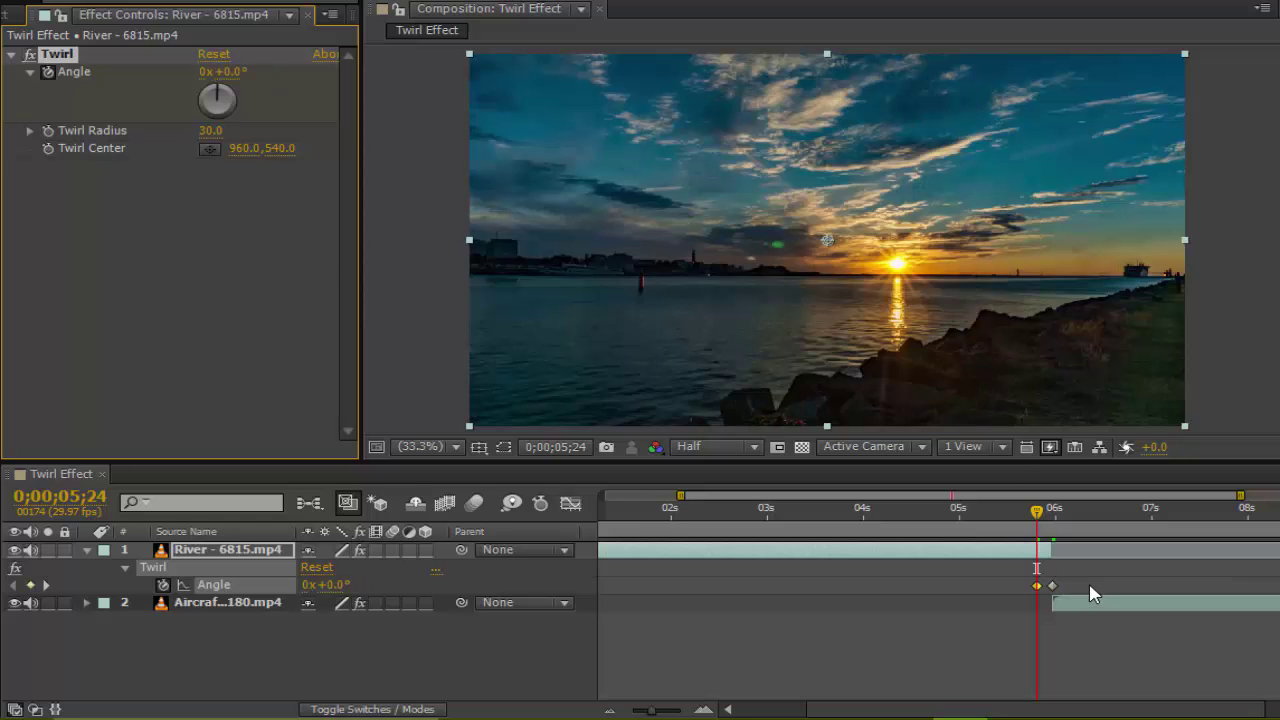
Apply Easy Ease Out to the River layer's first Angle keyframe and Easy Ease In to the second, and return the current time to 0;00;05;29.
drag(1086, 578, 1023, 600)
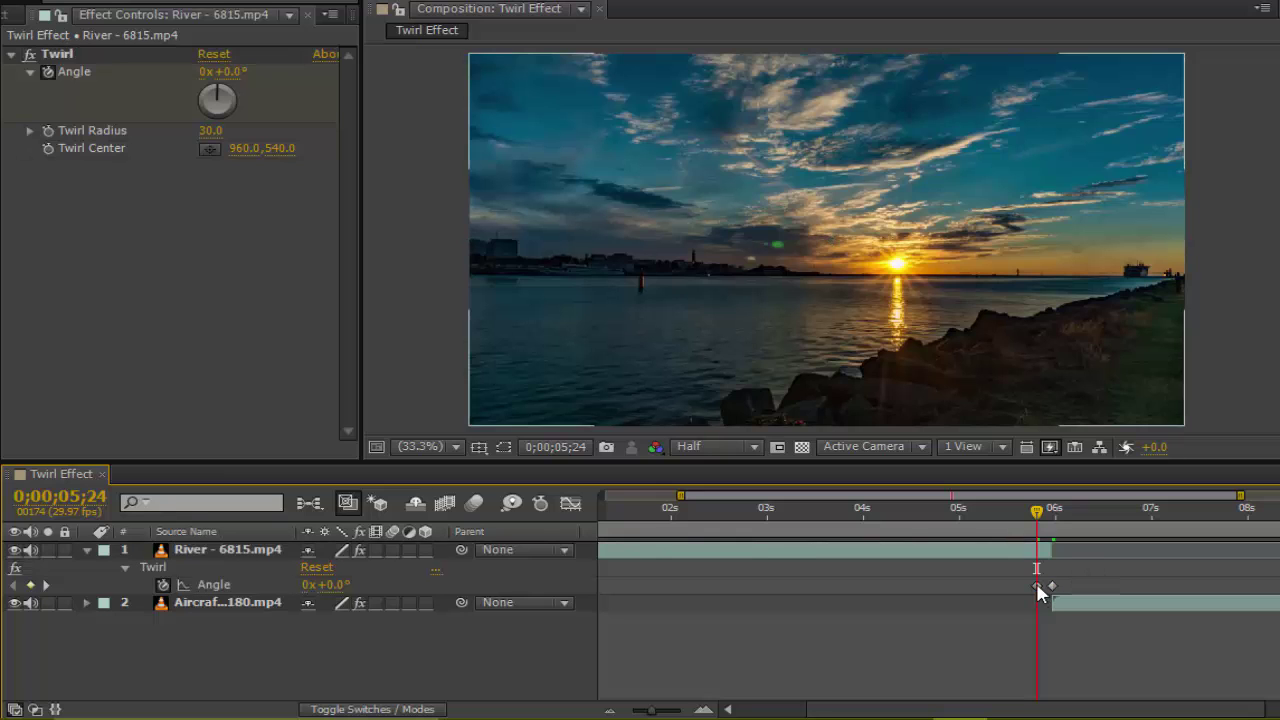
right_click(1038, 590)
mouse_move(1060, 569)
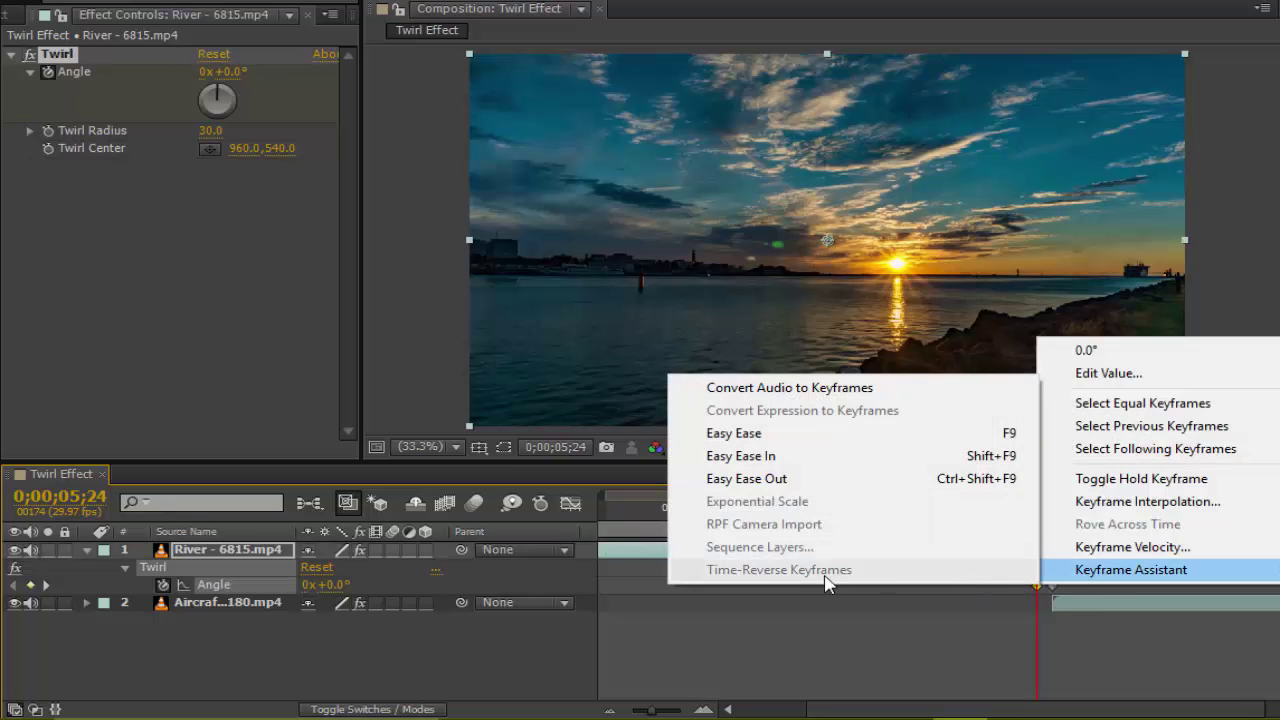
click(765, 479)
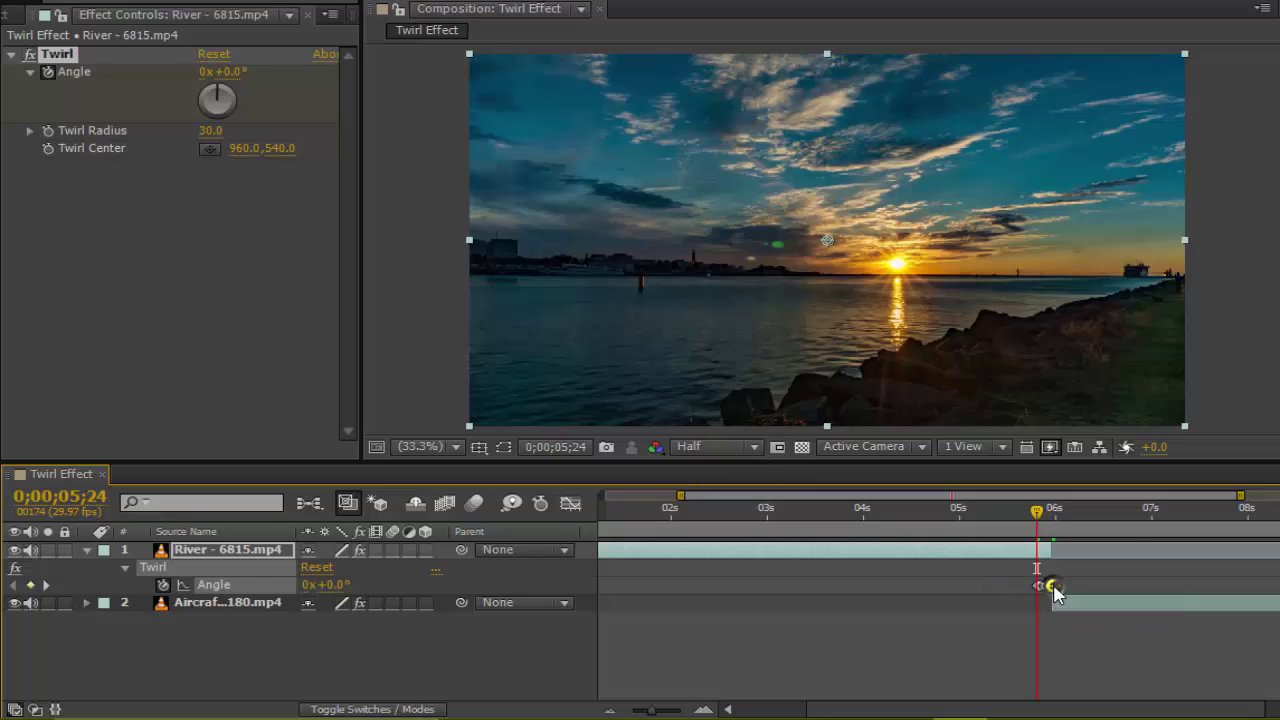
right_click(1055, 590)
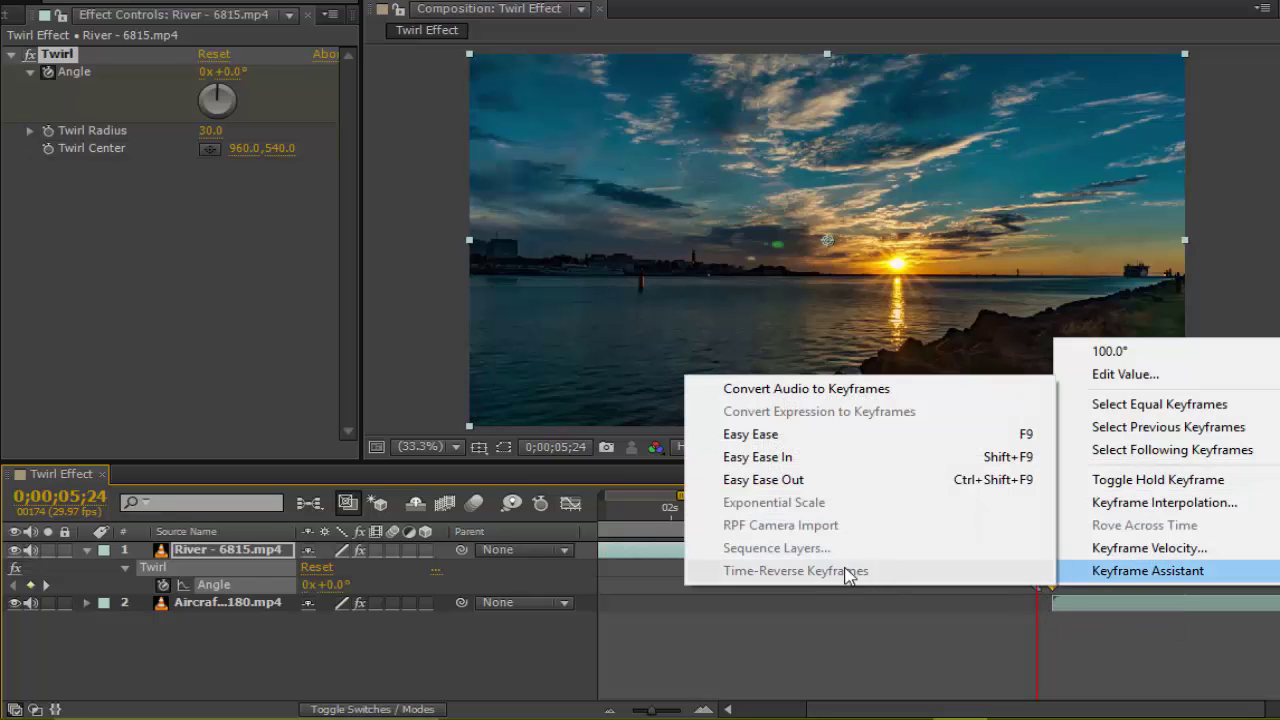
click(760, 457)
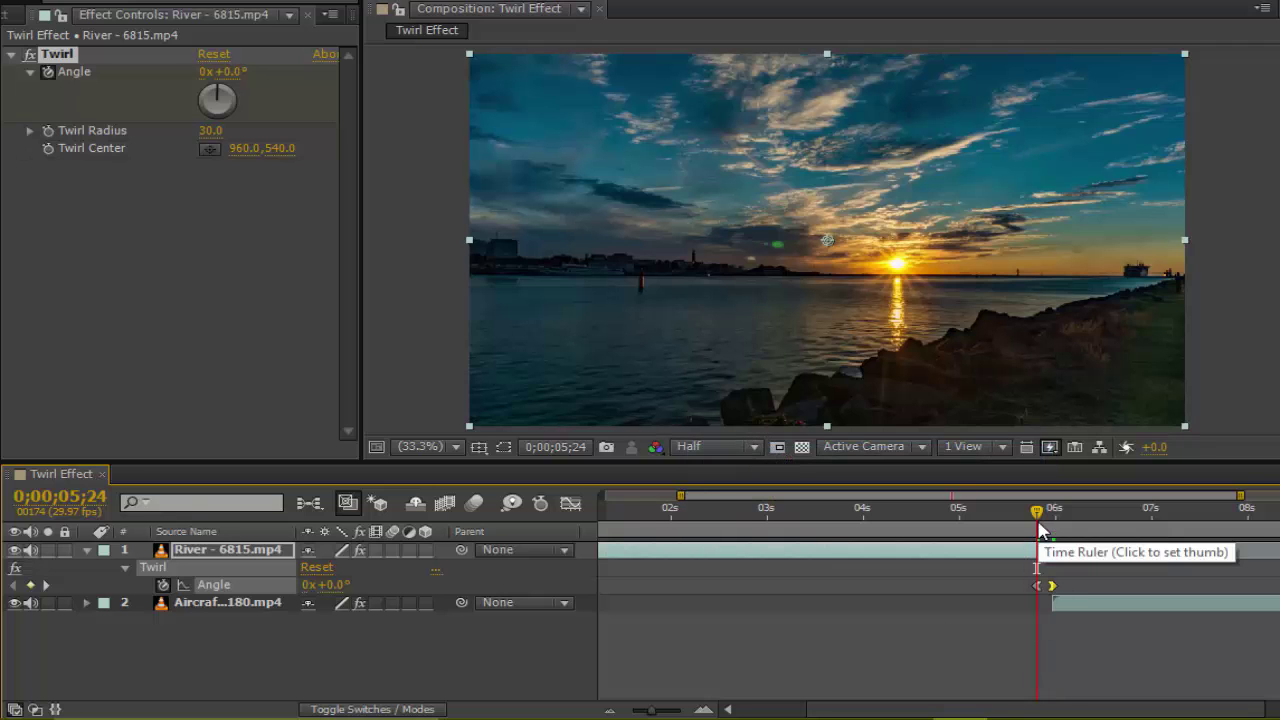
drag(1040, 530, 1053, 530)
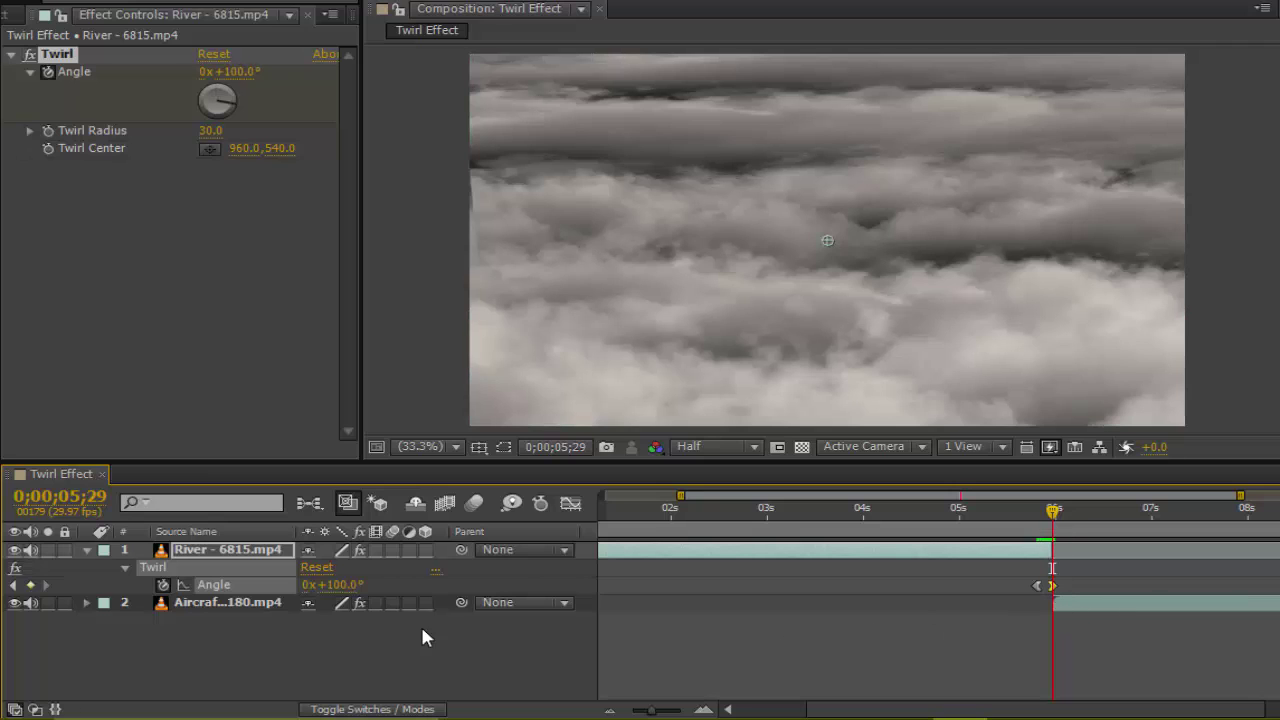
Set the Aircraft layer's Twirl Angle to 100° at 0;00;05;29 and reveal its keyframes in the timeline.
click(237, 602)
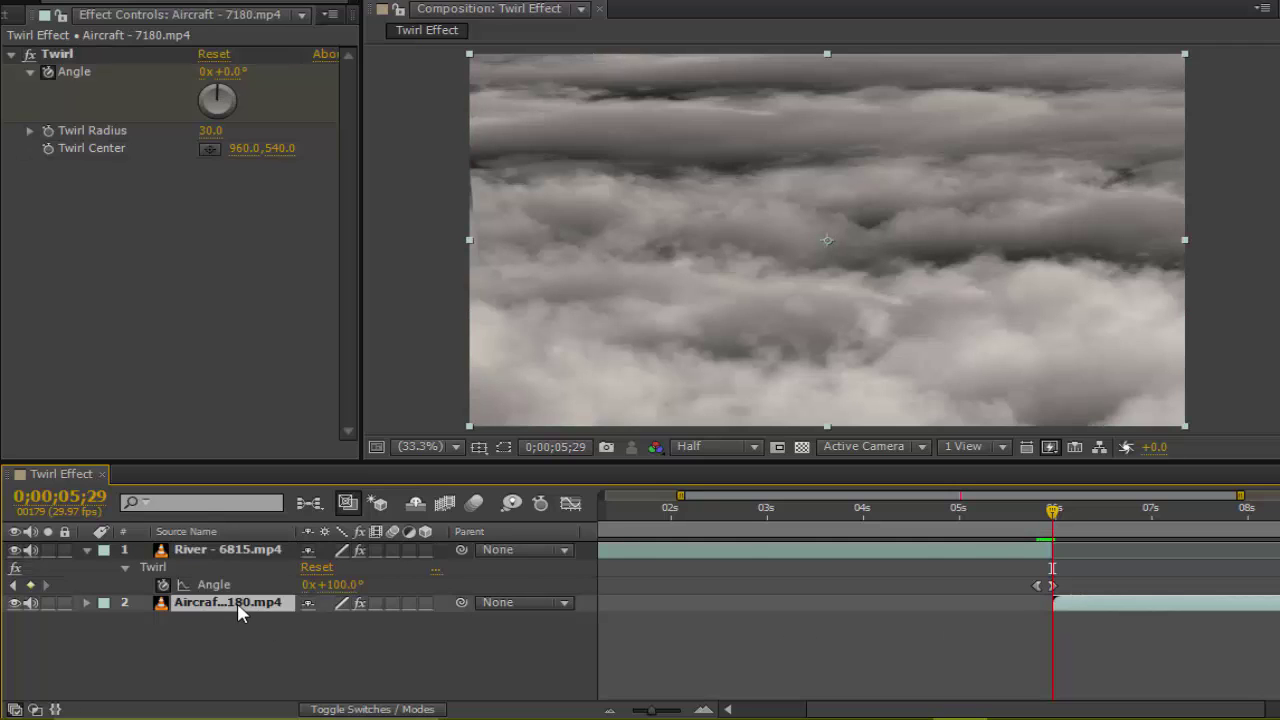
click(230, 76)
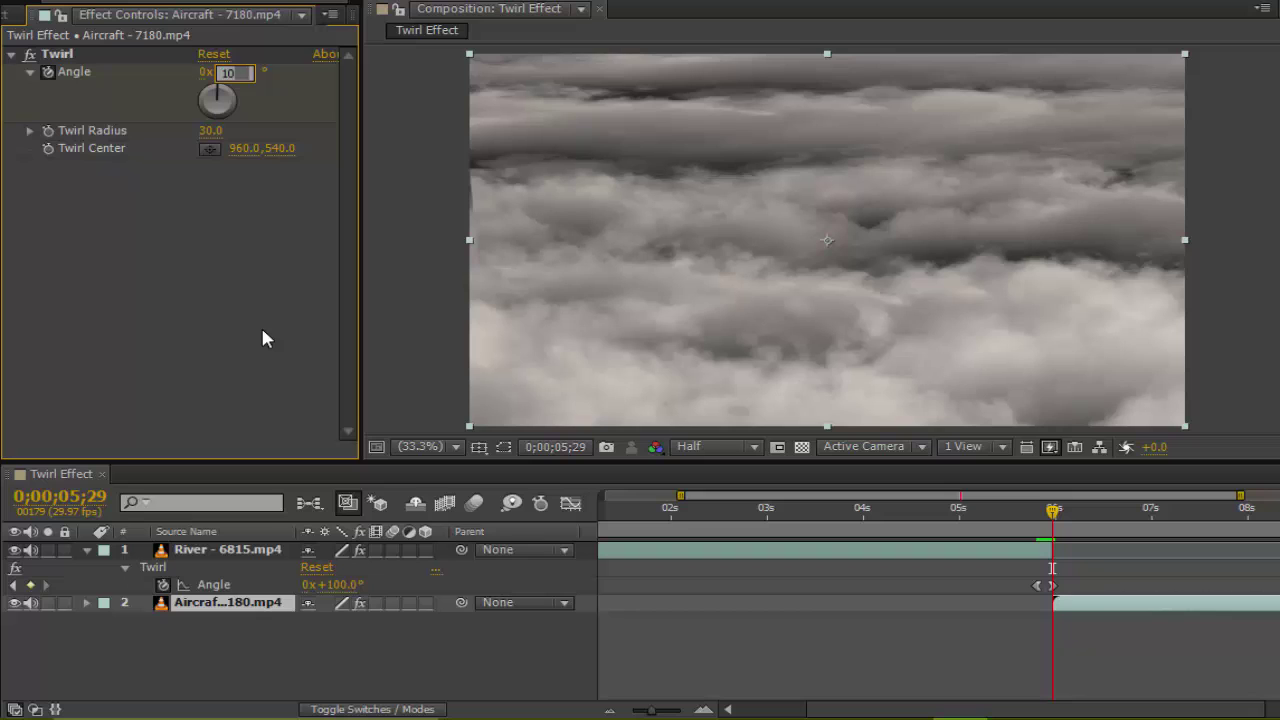
text(100)
key(Return)
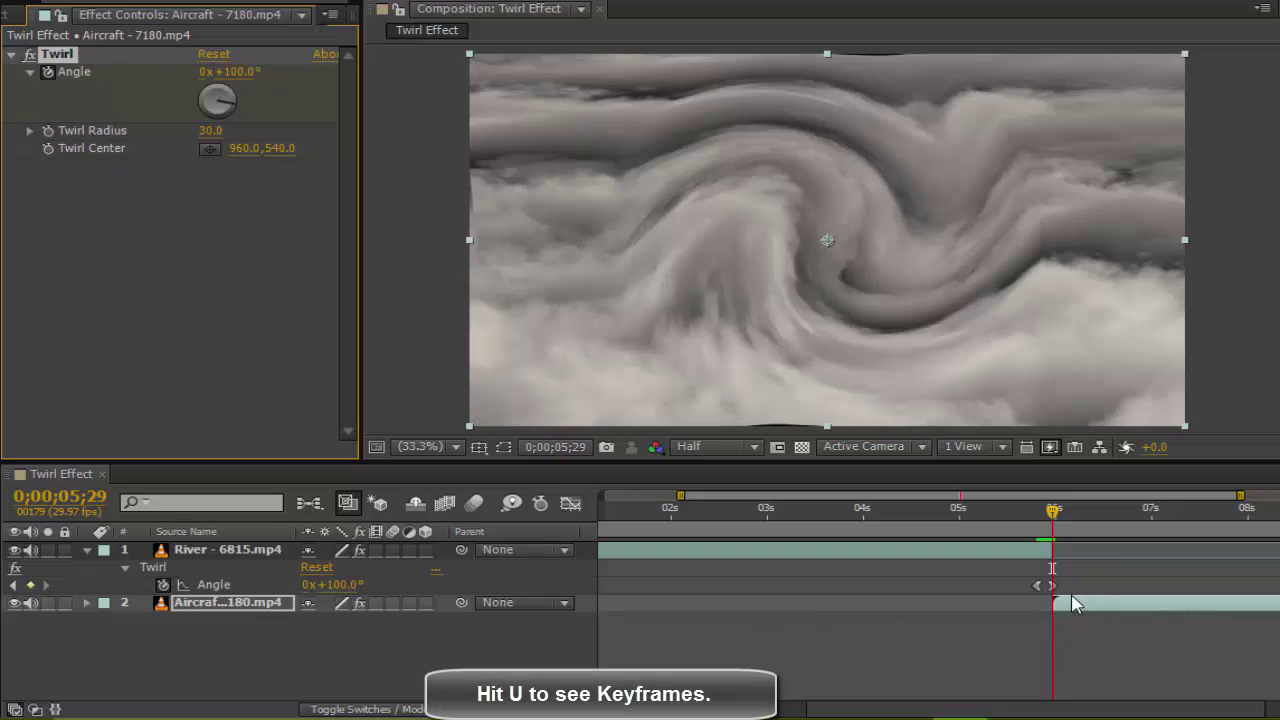
key(u)
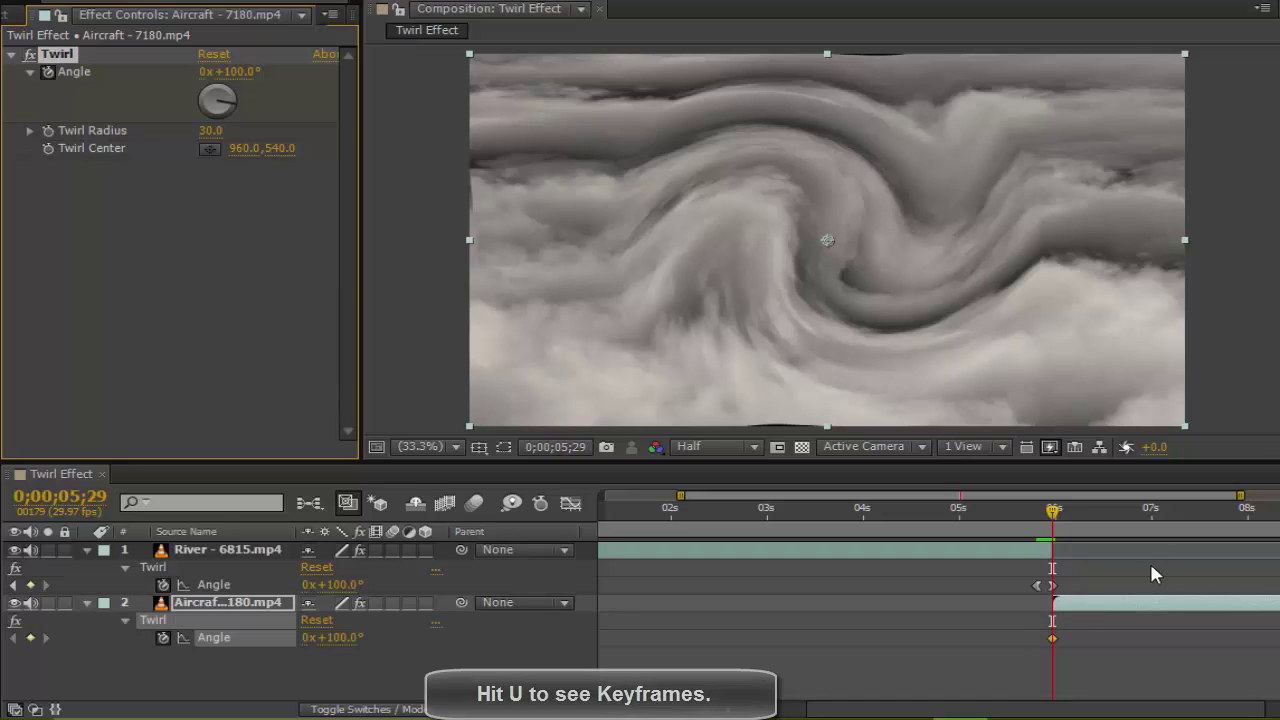
Advance to 0;00;06;05 and set the Aircraft layer's Twirl Angle to 0° there.
key(Page_Down)
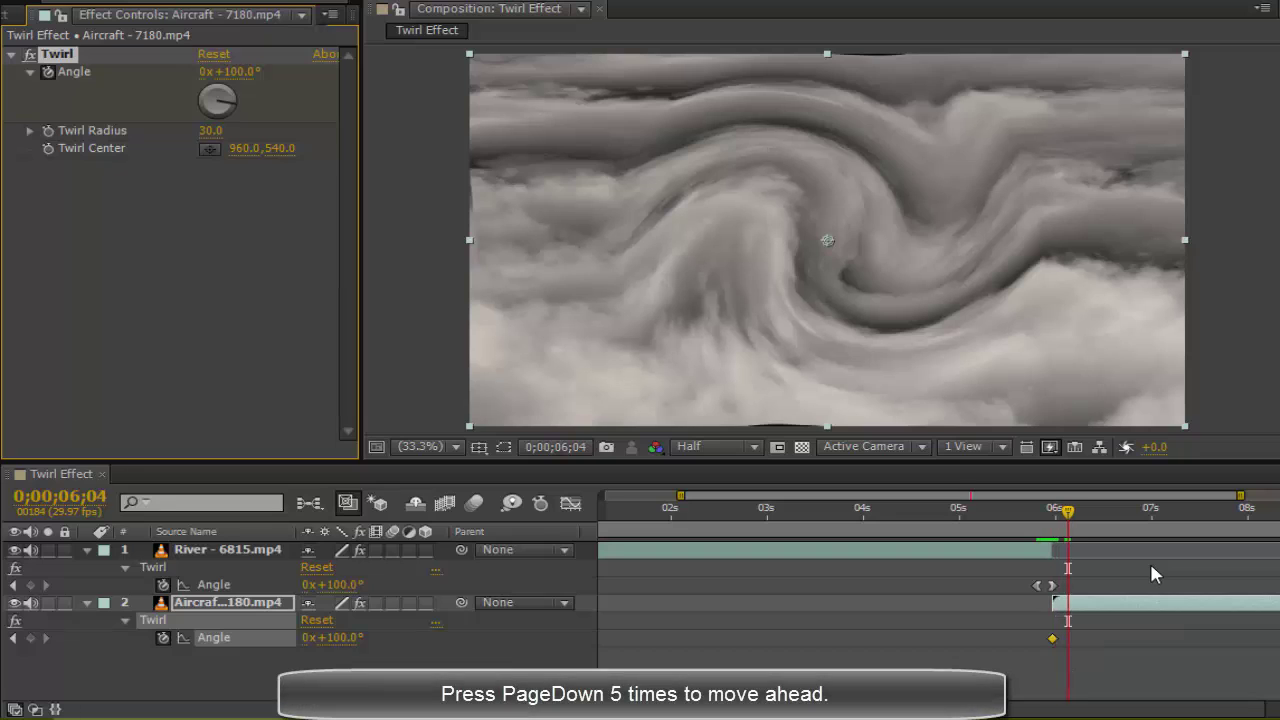
key(Page_Down)
key(Page_Down)
key(Page_Down)
key(Page_Down)
key(Page_Down)
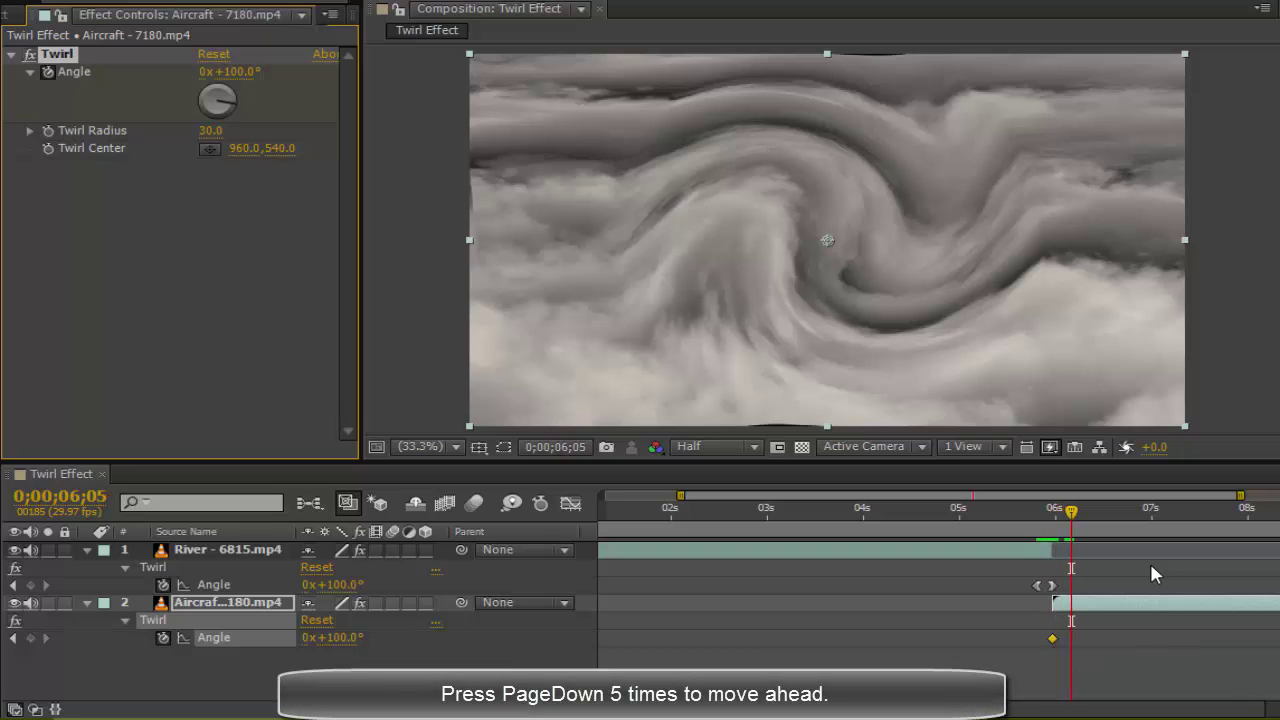
click(236, 73)
text(0)
key(Return)
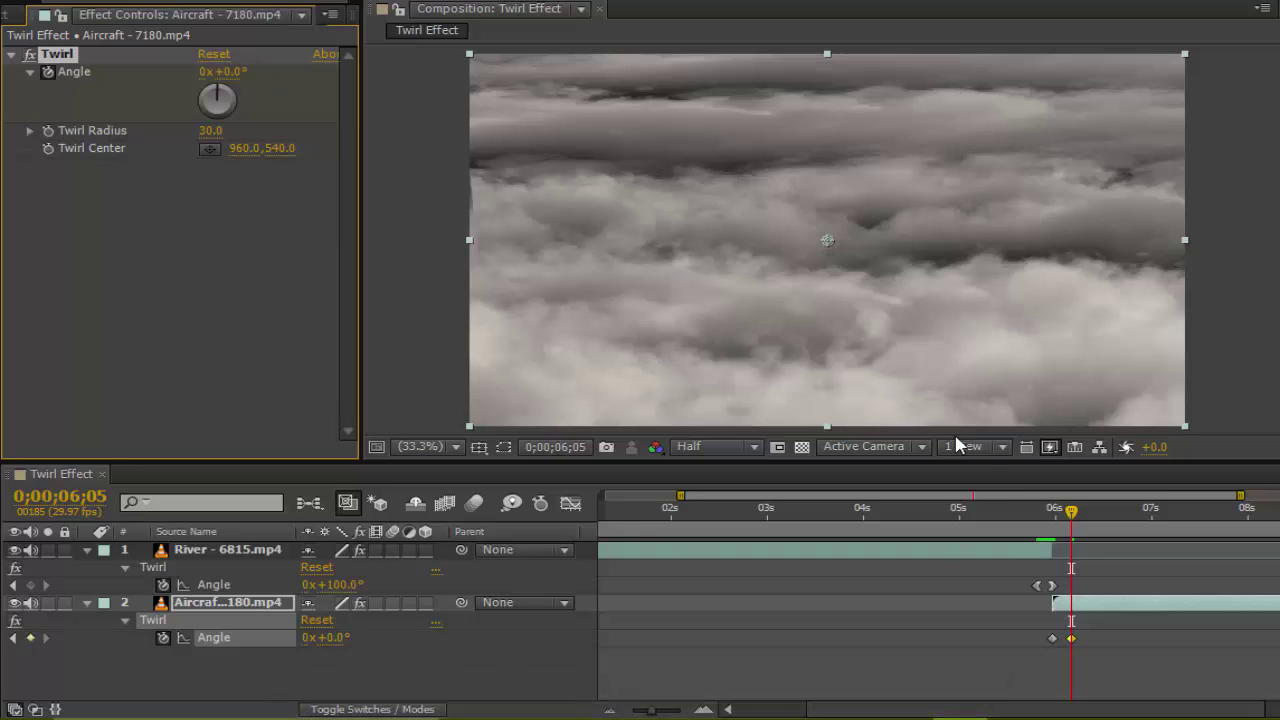
Apply Easy Ease In to the Aircraft layer's second Angle keyframe and Easy Ease Out to its first.
right_click(1072, 641)
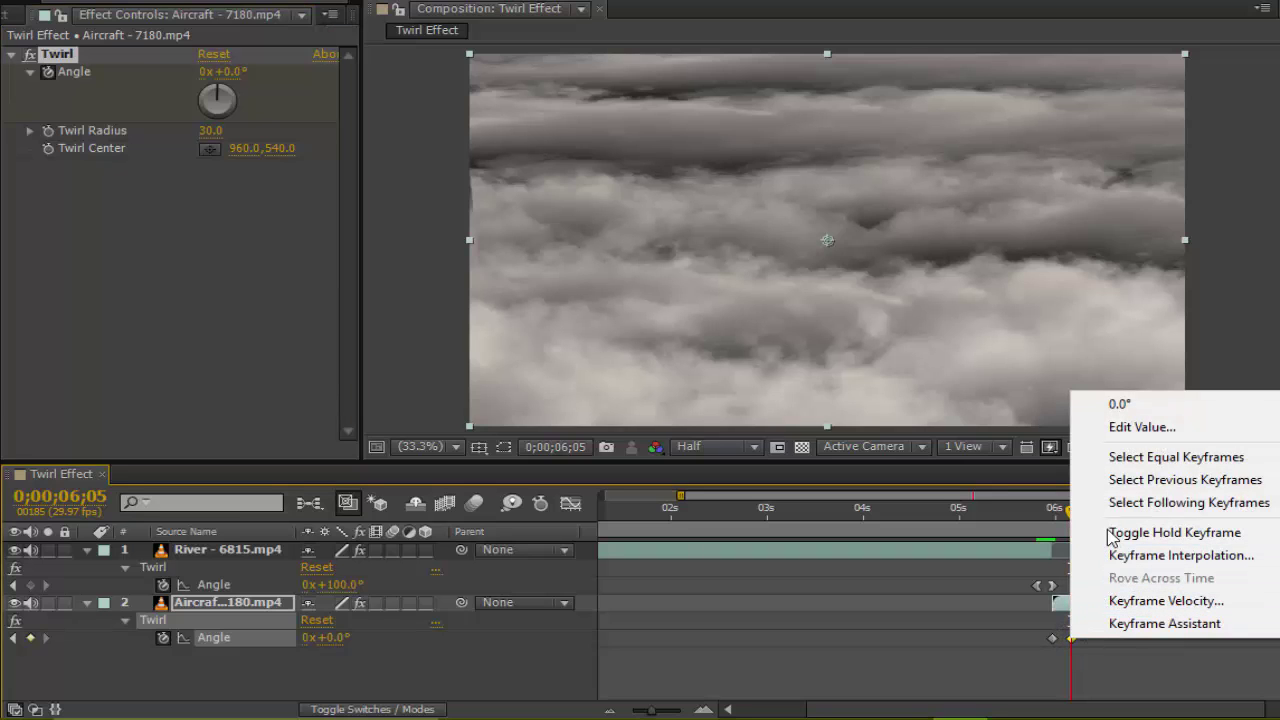
mouse_move(1124, 628)
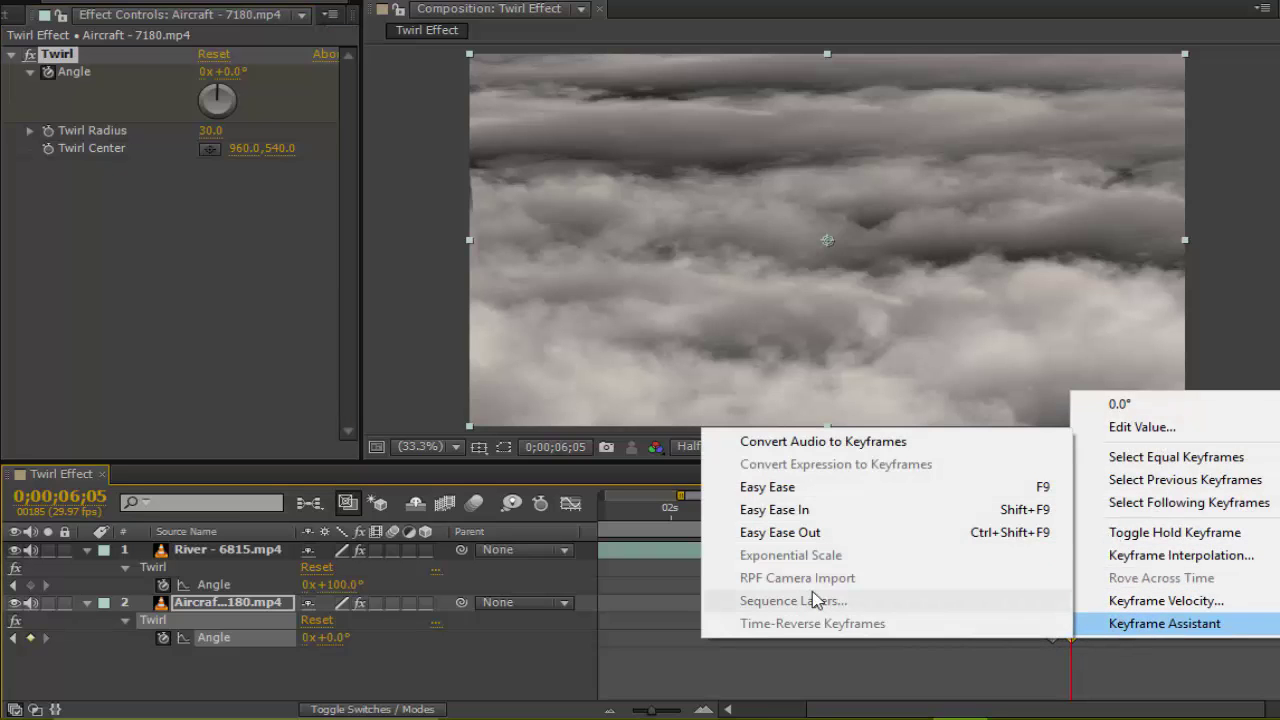
click(778, 508)
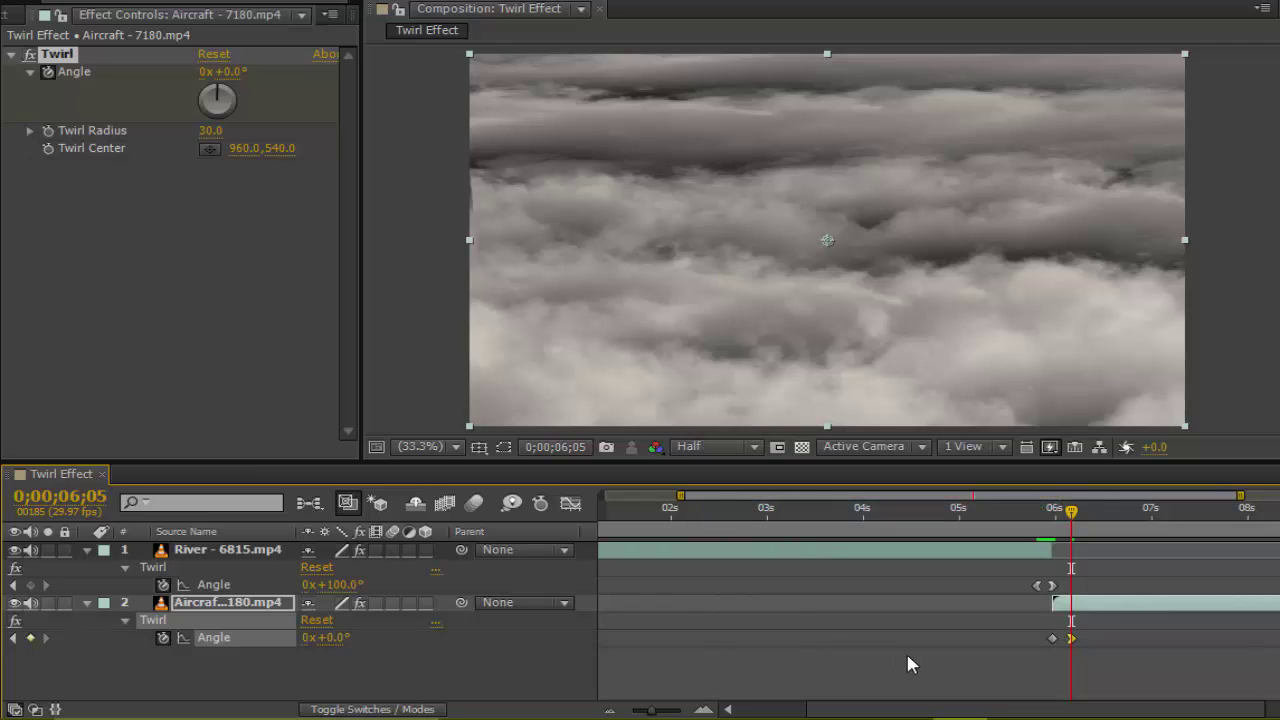
right_click(1050, 636)
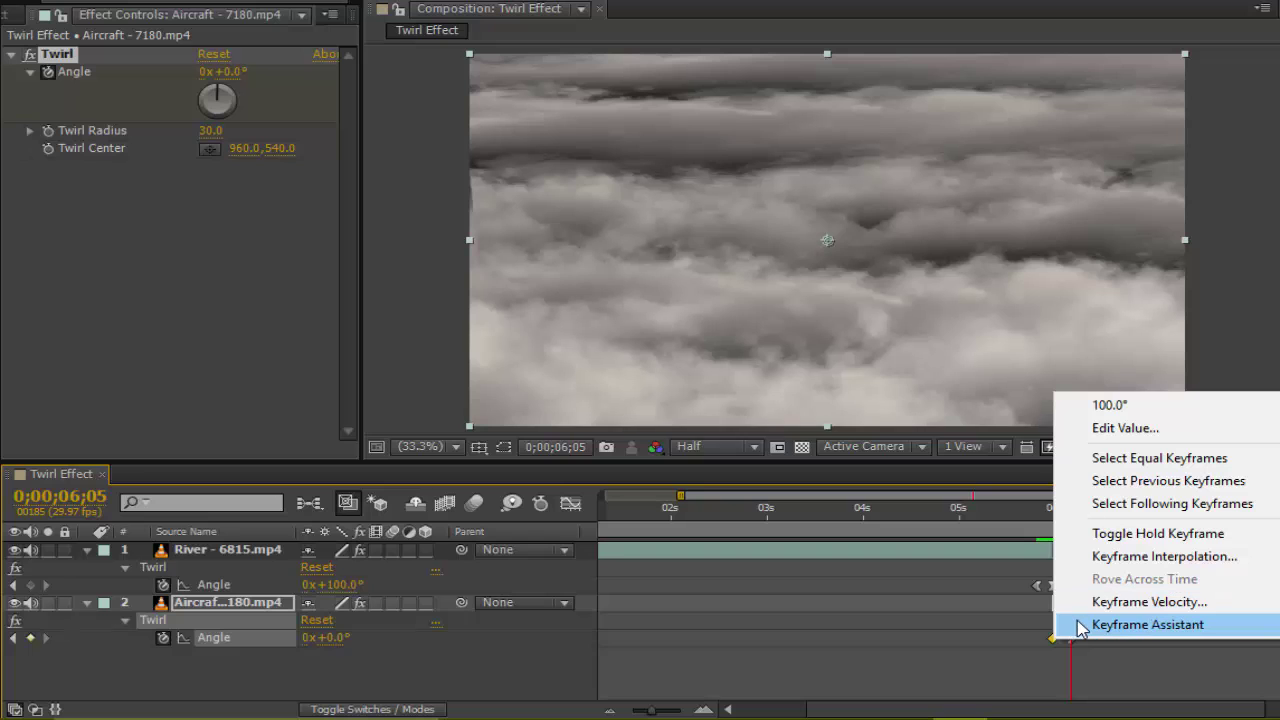
mouse_move(1080, 625)
click(780, 535)
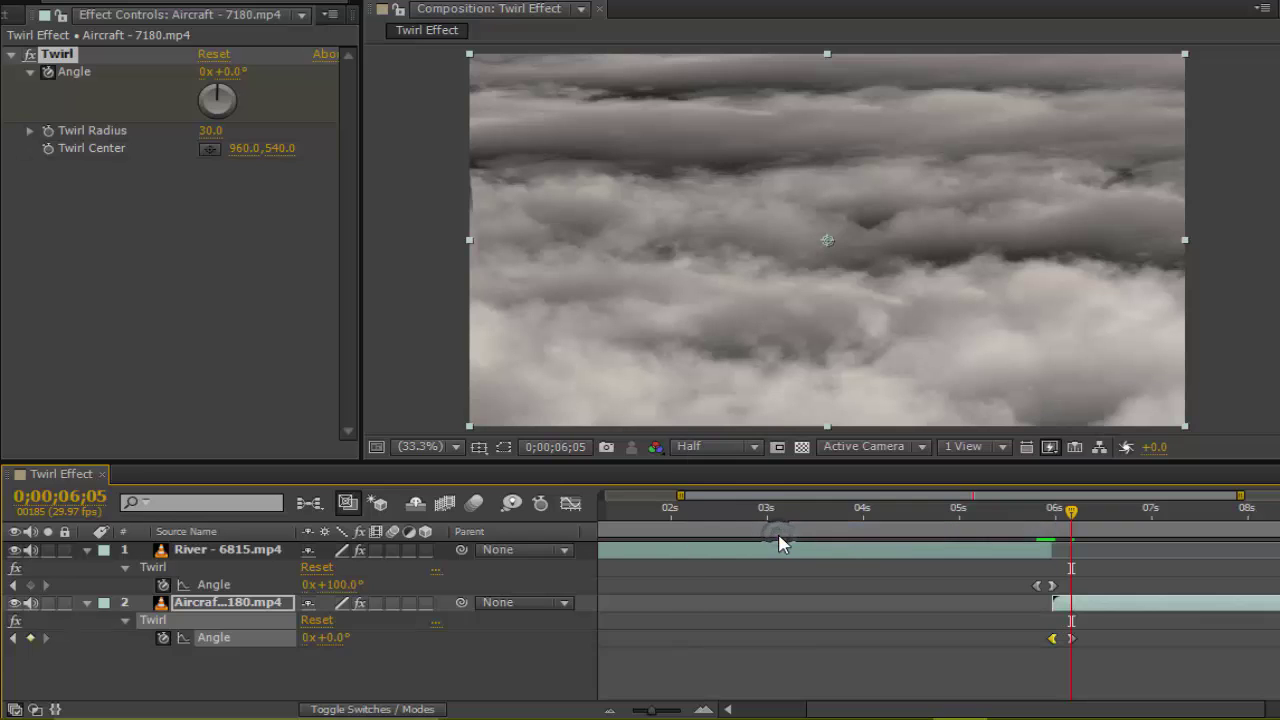
Go back to 0;00;05;18, collapse the River and Aircraft layers' properties, and create a new adjustment layer.
drag(1050, 520, 1017, 513)
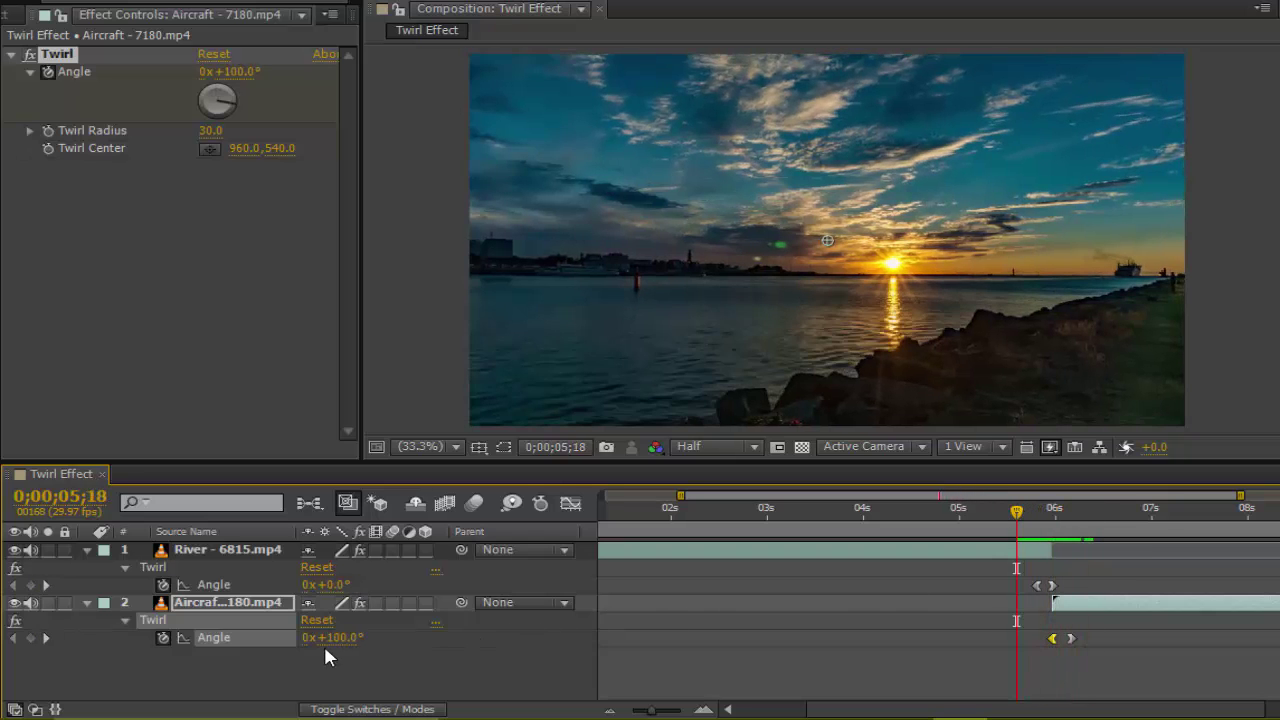
click(87, 550)
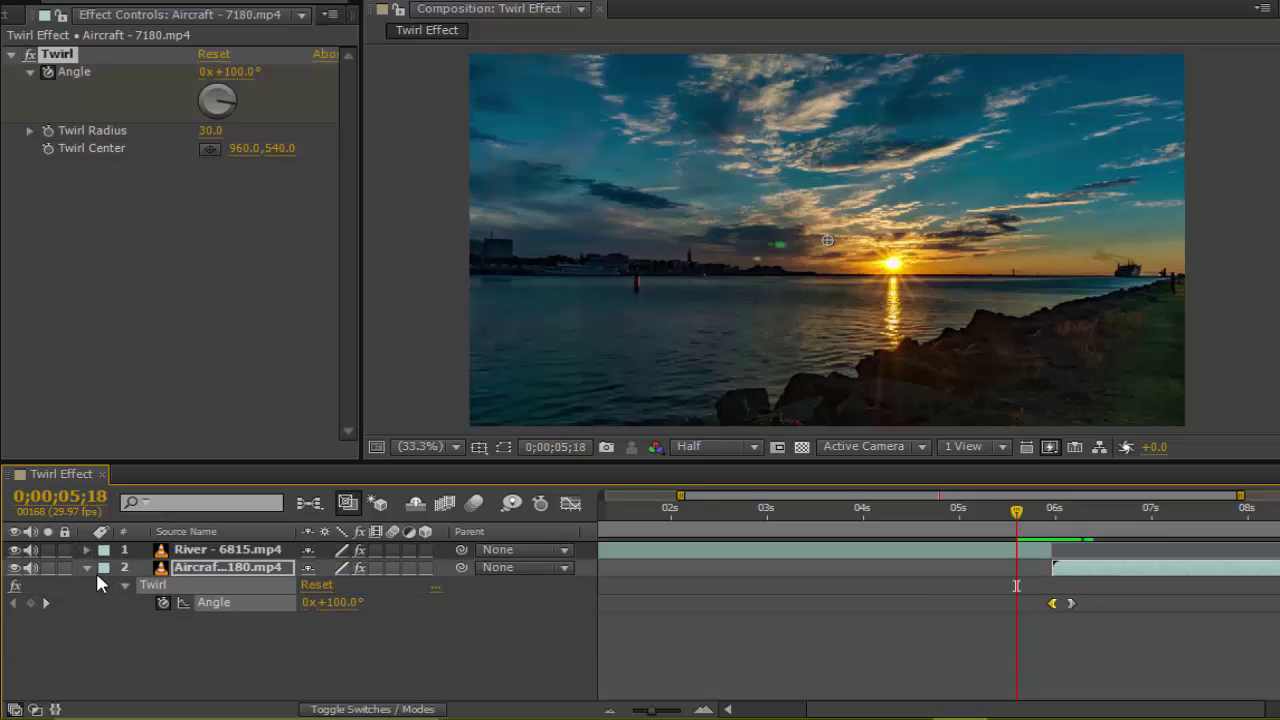
click(86, 565)
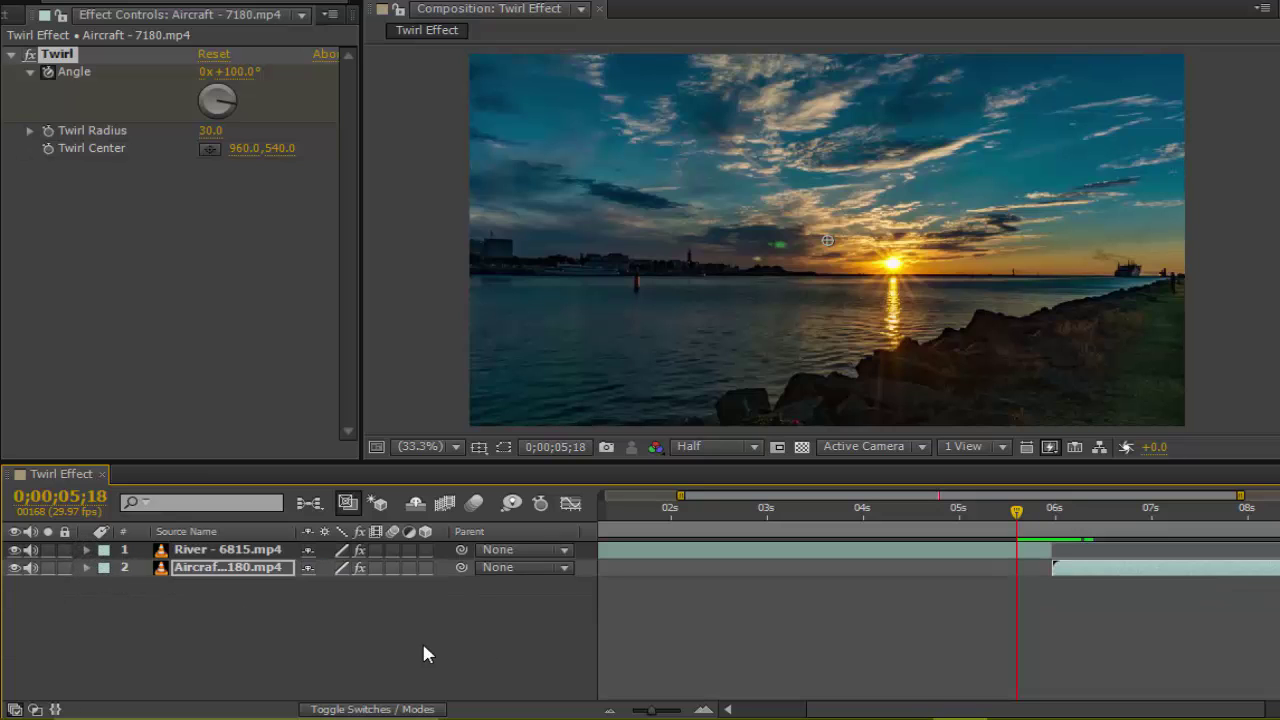
right_click(341, 643)
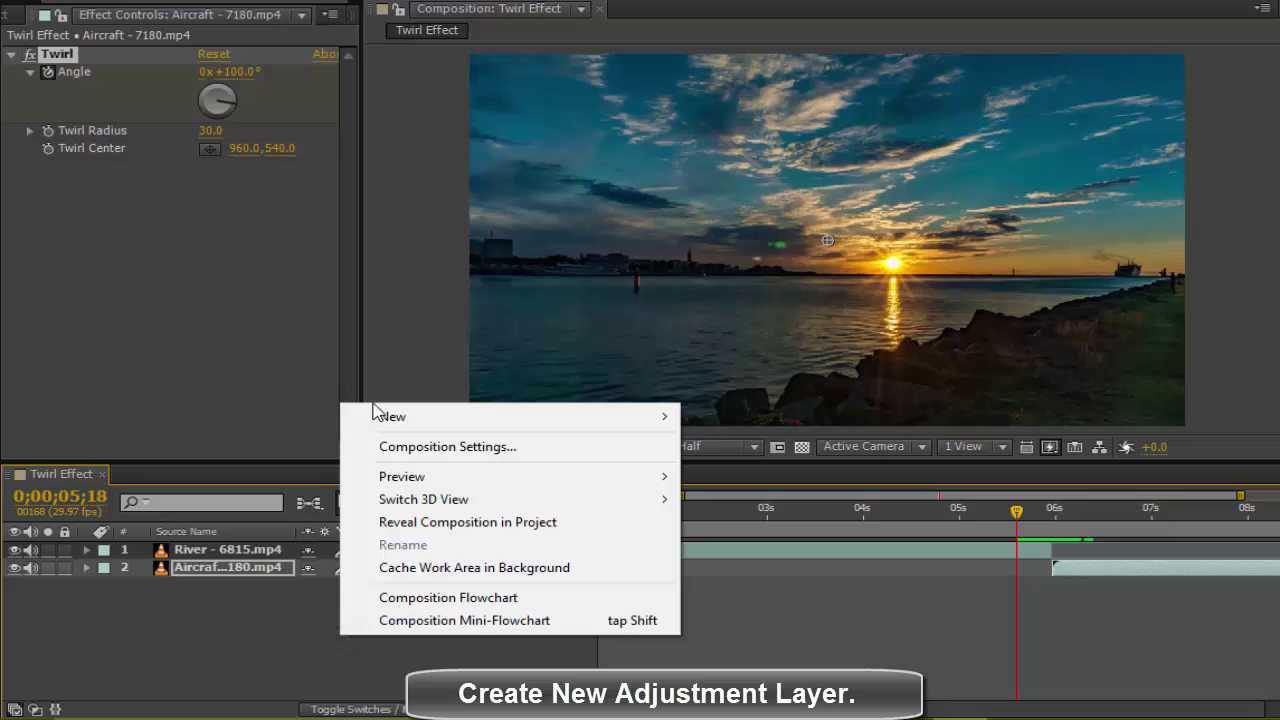
mouse_move(391, 417)
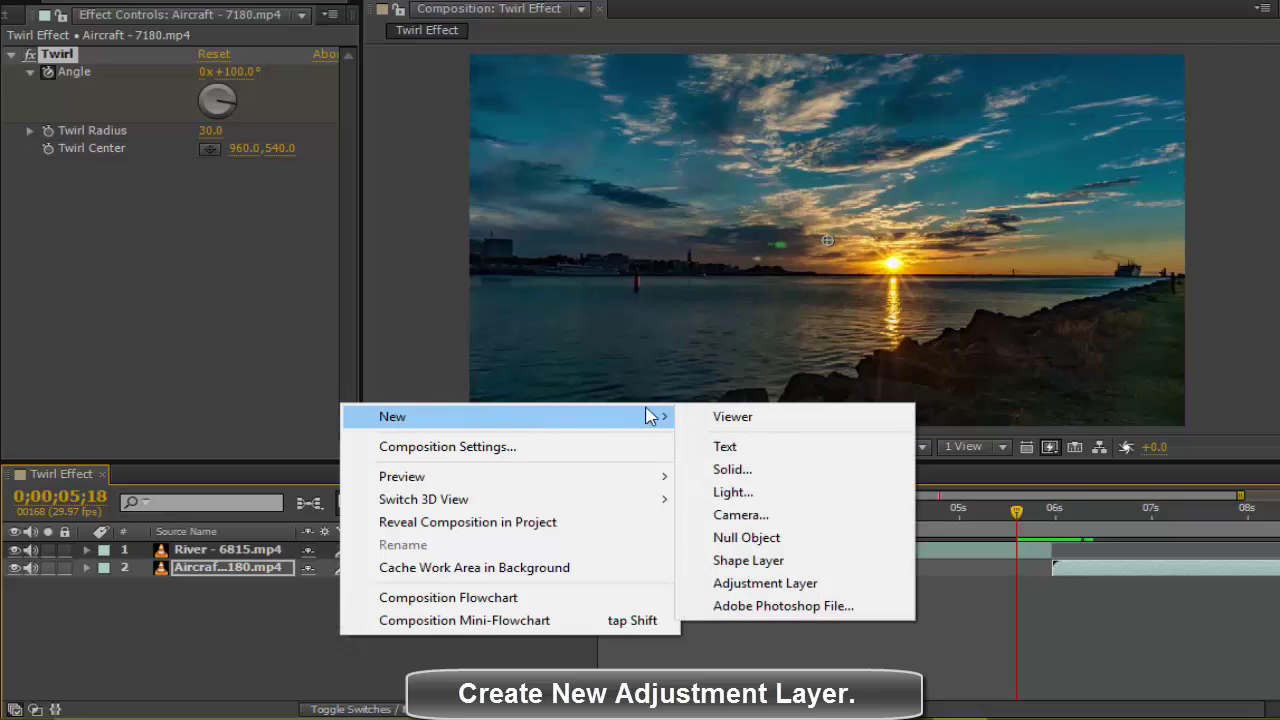
click(748, 583)
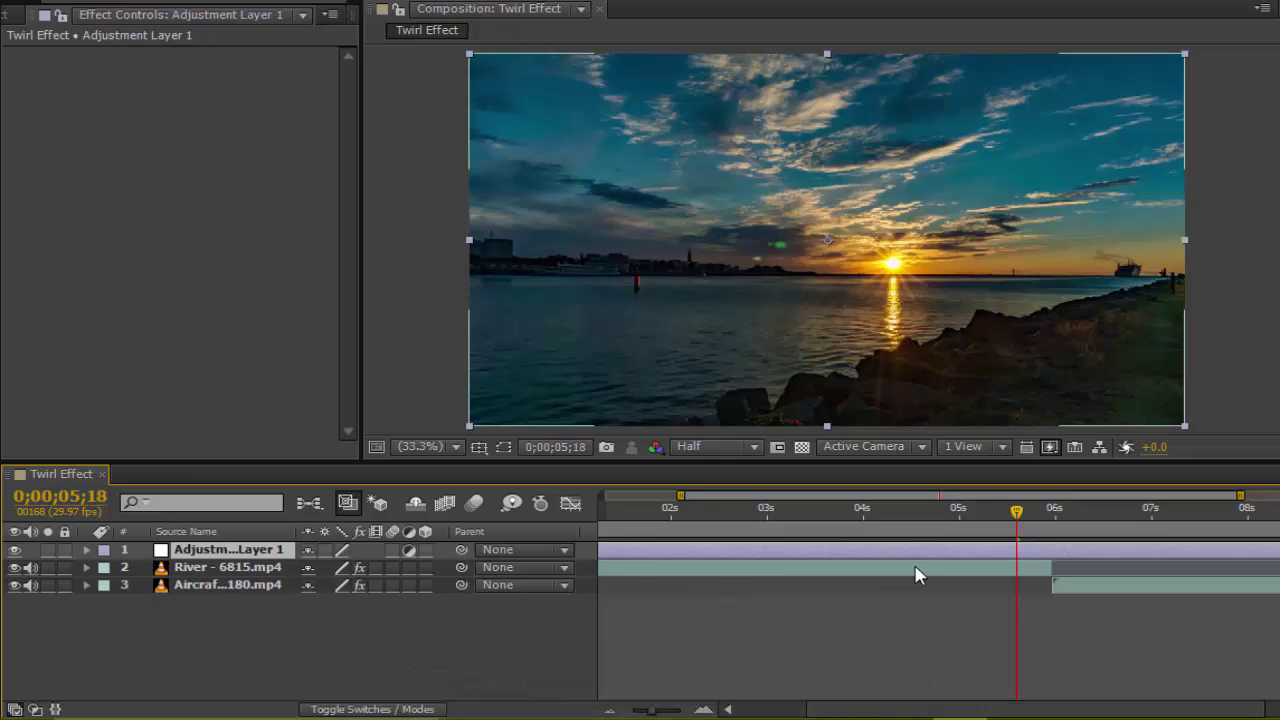
Reveal the keyframes of the River and Aircraft layers and move the current time to River's first Angle keyframe at 0;00;05;24.
click(238, 567)
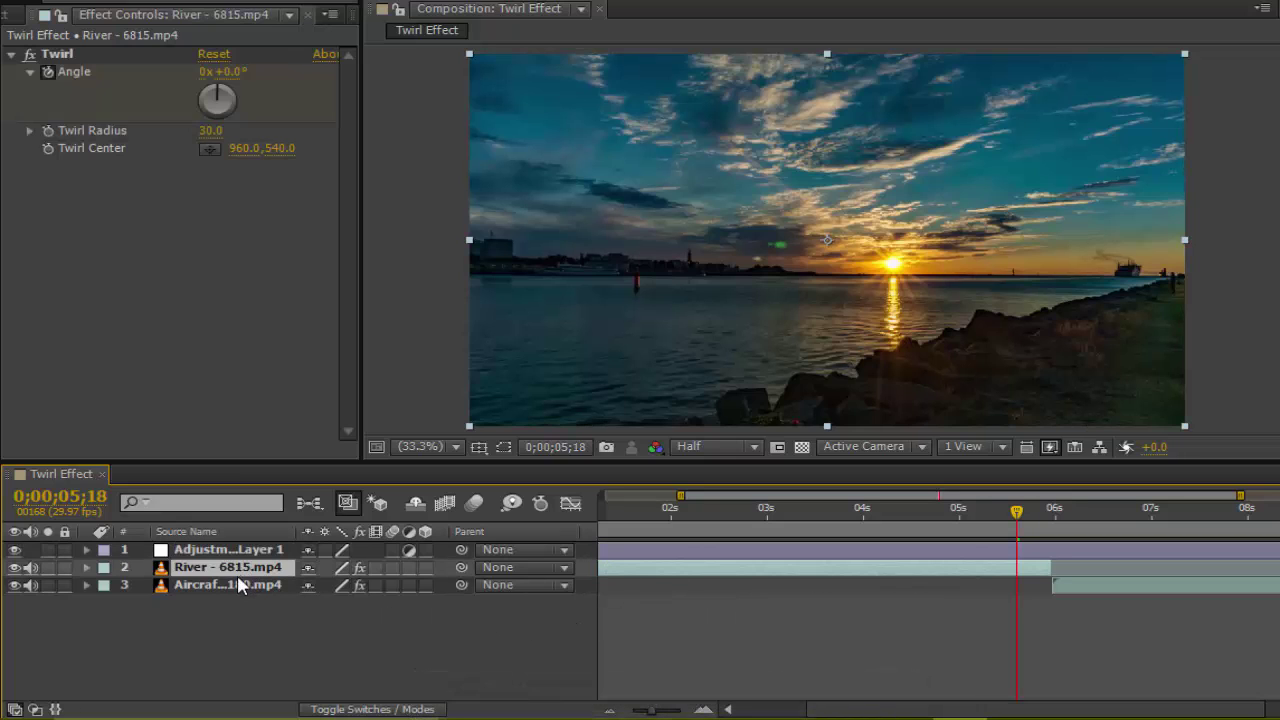
shift+click(235, 588)
key(u)
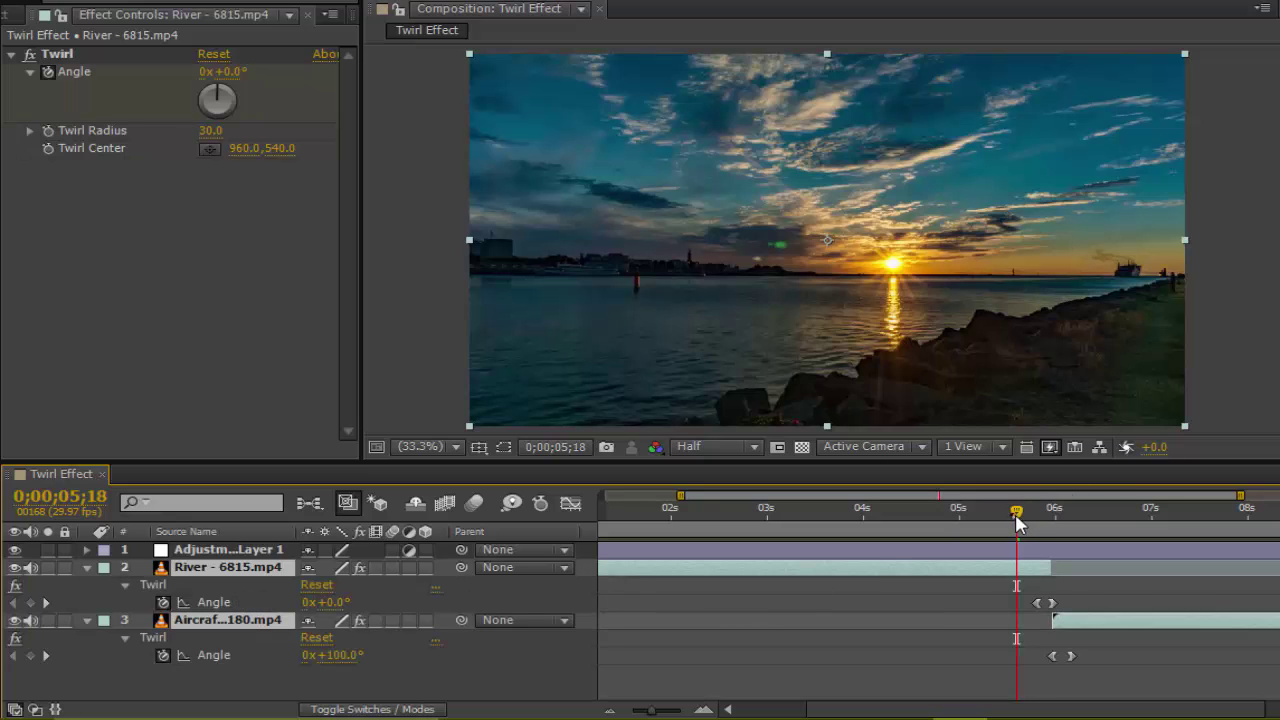
drag(1016, 520, 1036, 520)
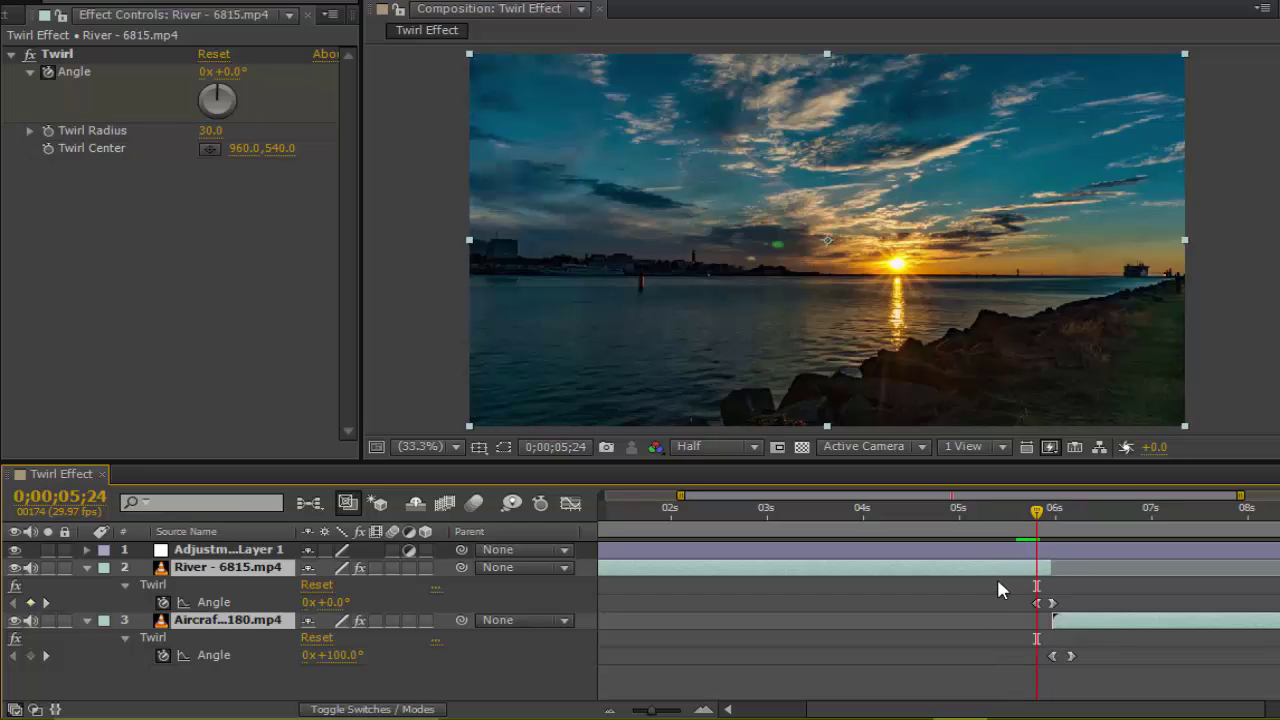
Split the adjustment layer at 0;00;05;24 and delete the part before the twirl animation.
click(988, 551)
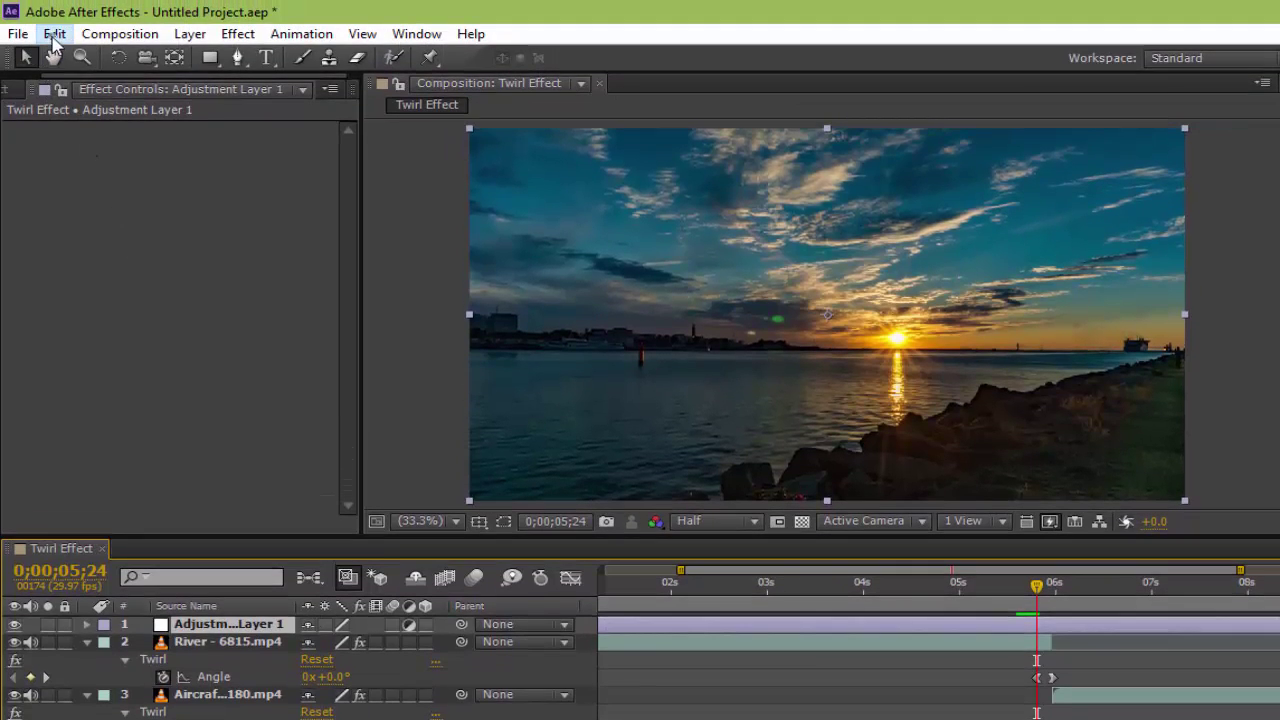
click(54, 35)
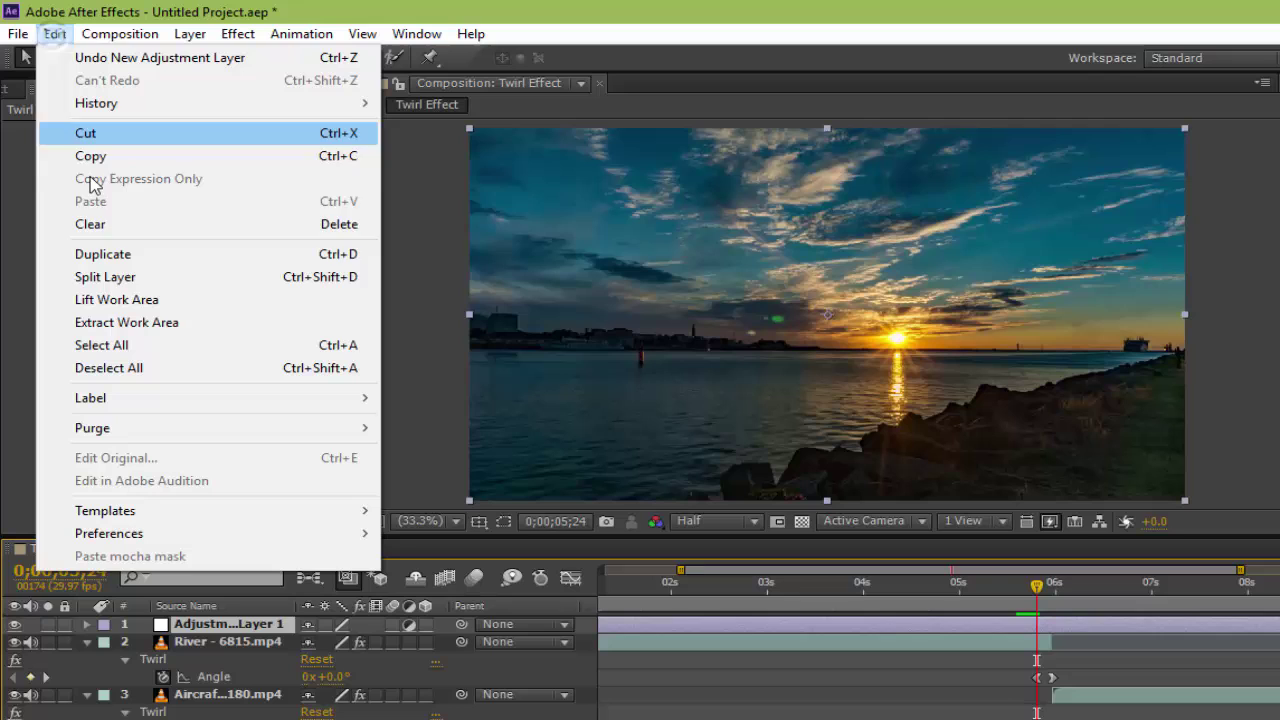
click(231, 278)
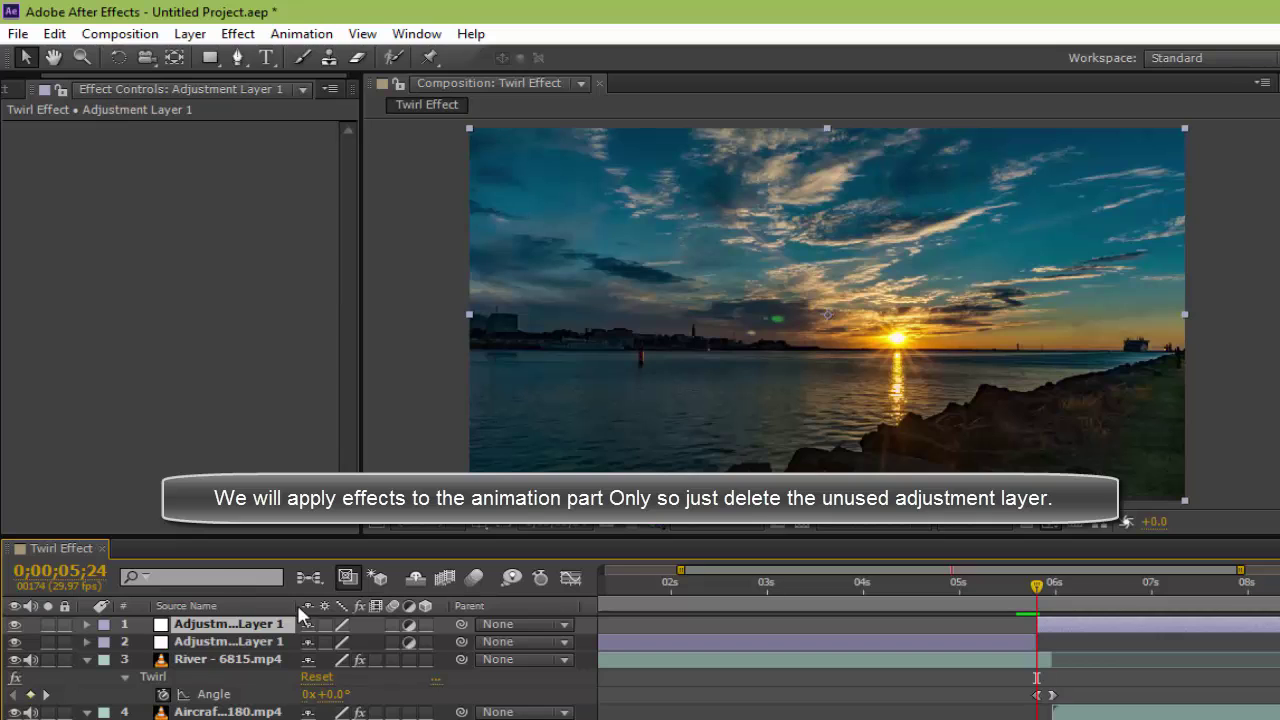
click(225, 642)
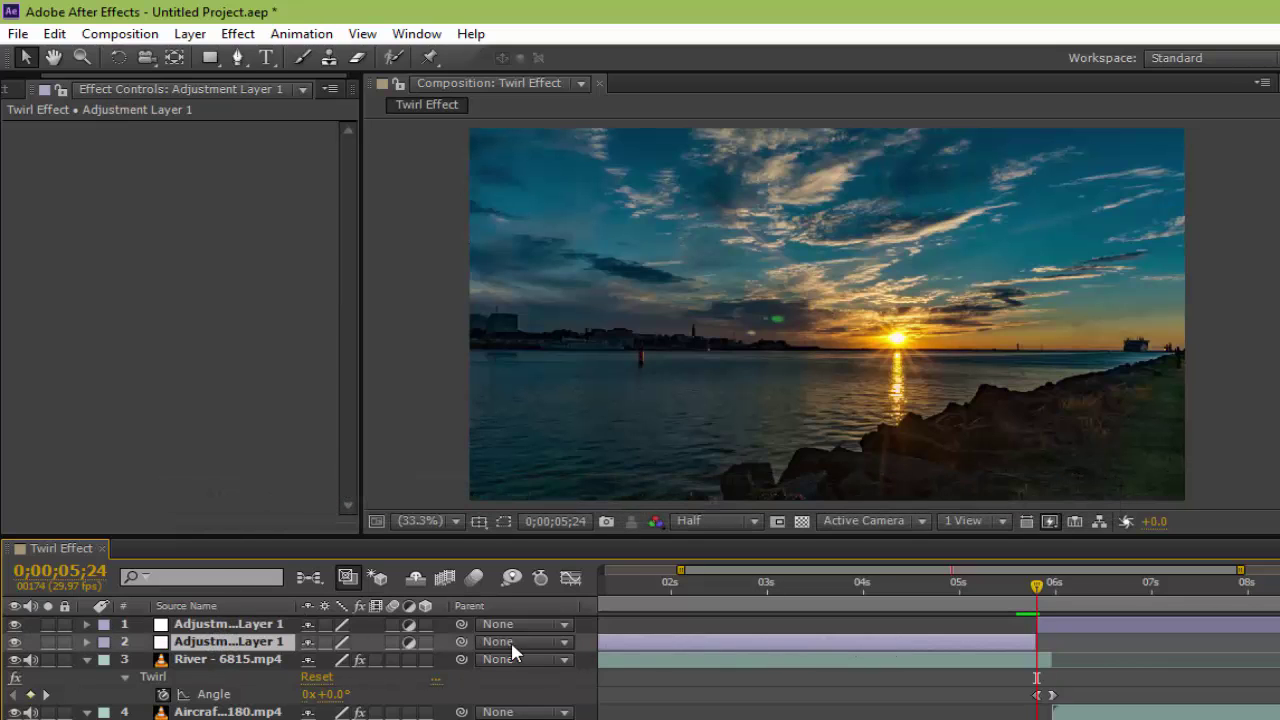
key(Delete)
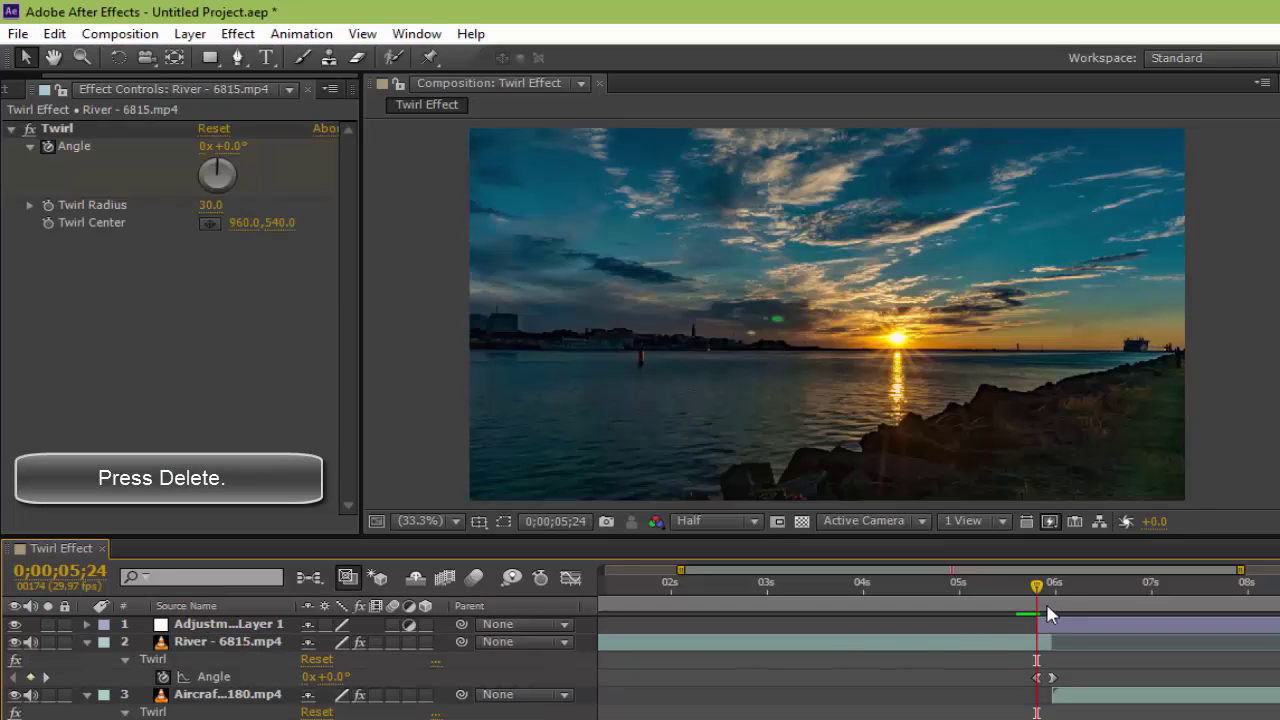
Move the current time to 0;00;06;10, split the adjustment layer there, and delete the part after it.
drag(1043, 588, 1075, 590)
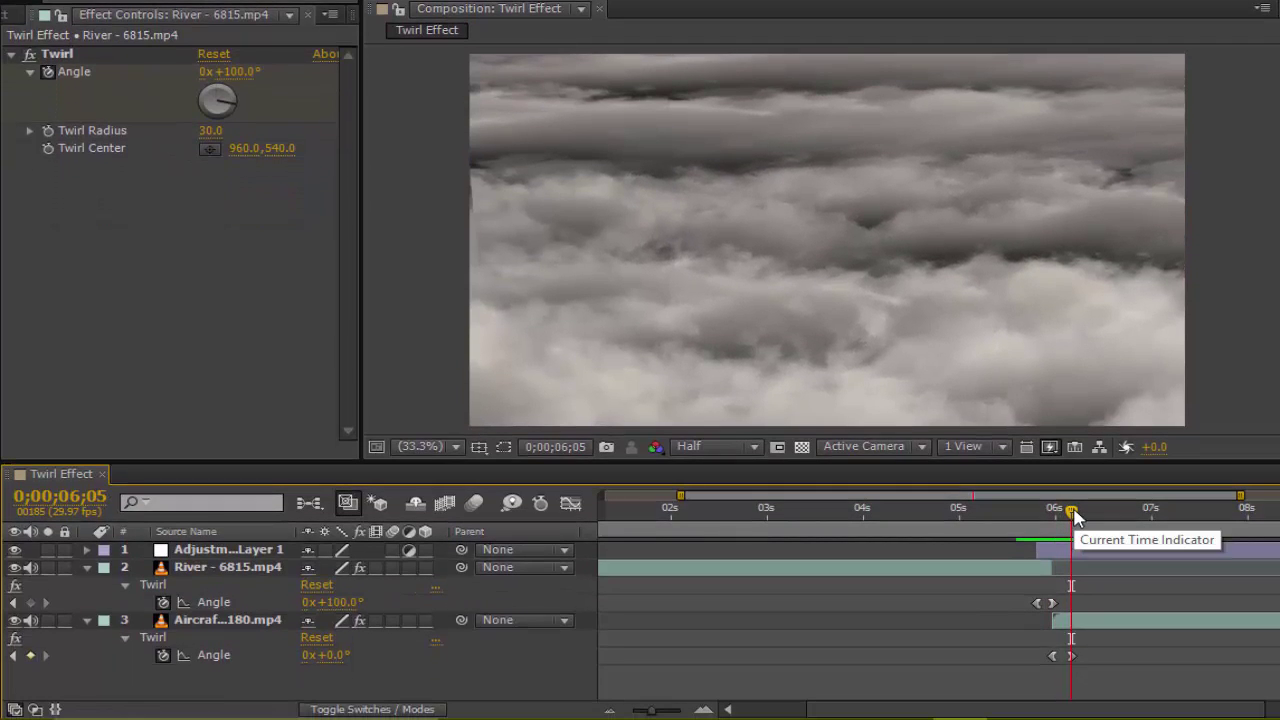
drag(1073, 513, 1078, 514)
key(Page_Down)
key(Page_Down)
key(Page_Down)
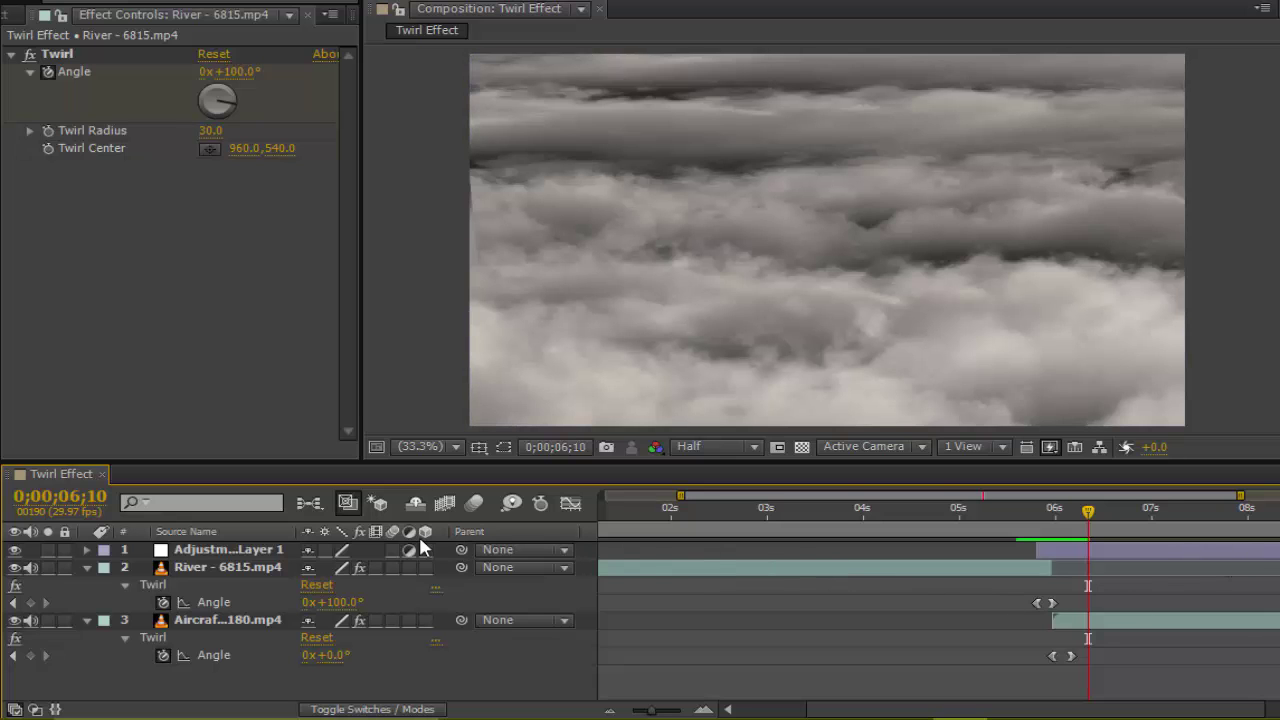
click(228, 549)
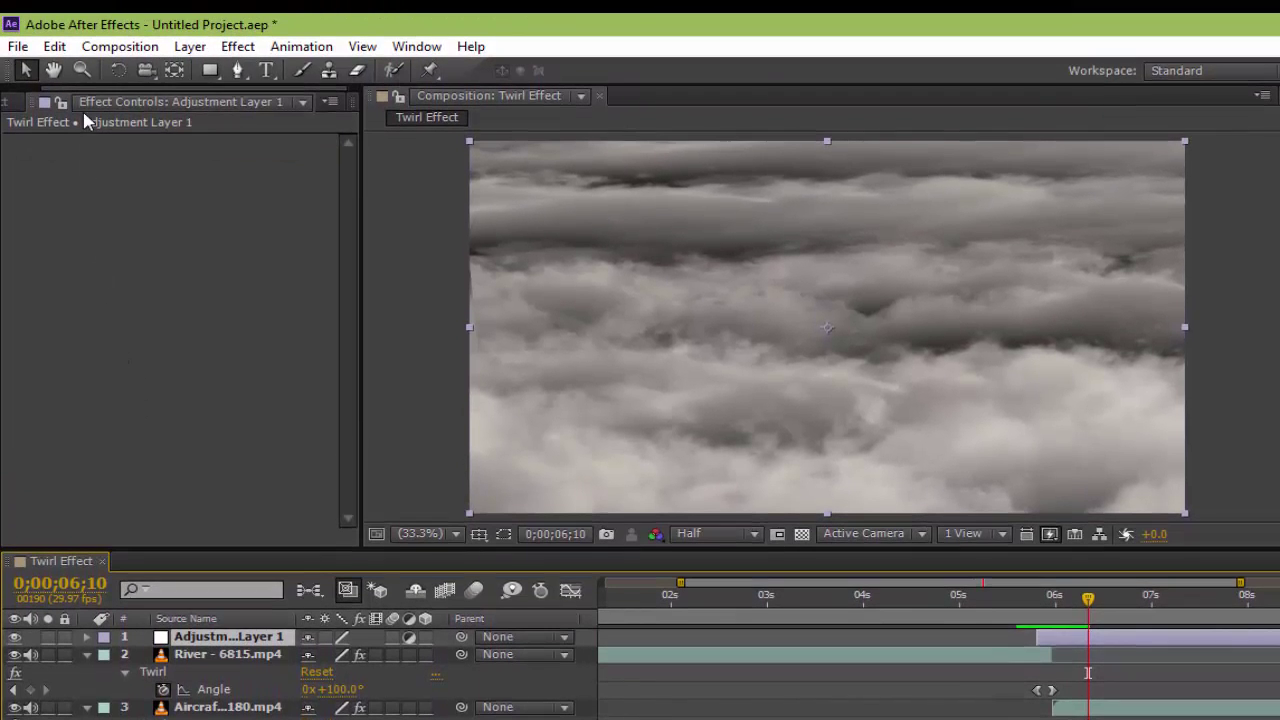
click(54, 46)
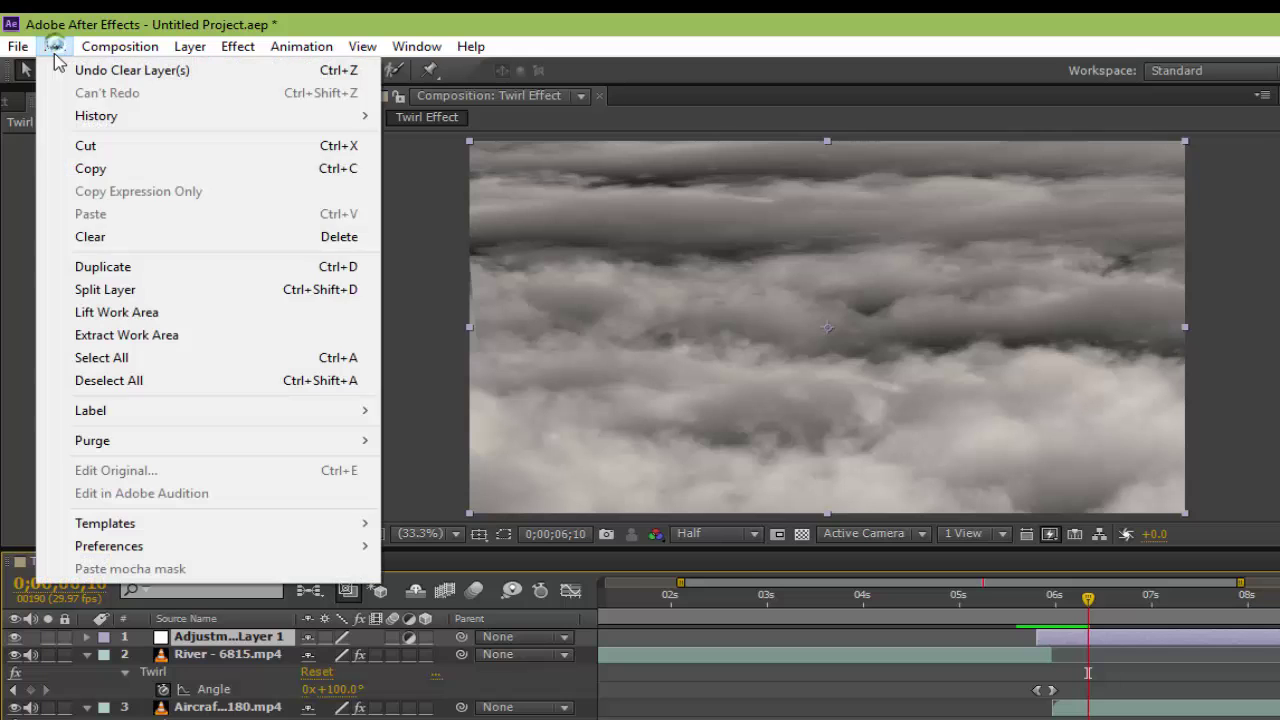
click(120, 290)
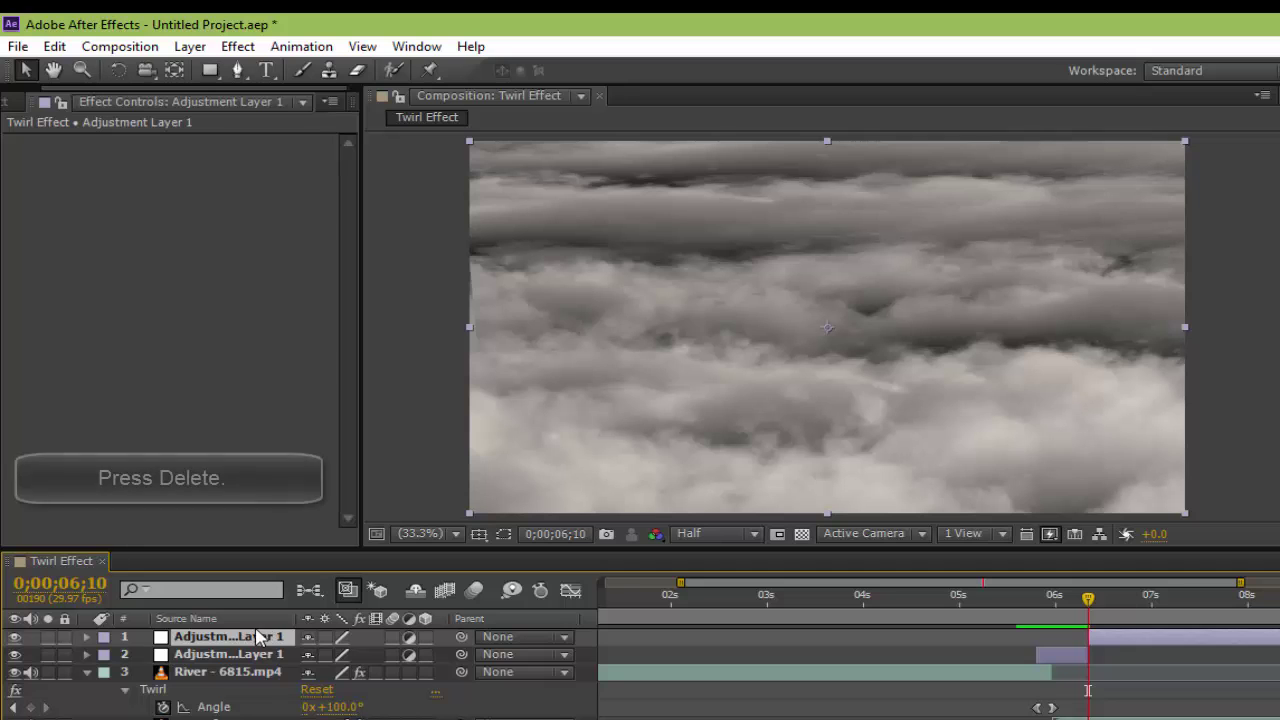
key(Delete)
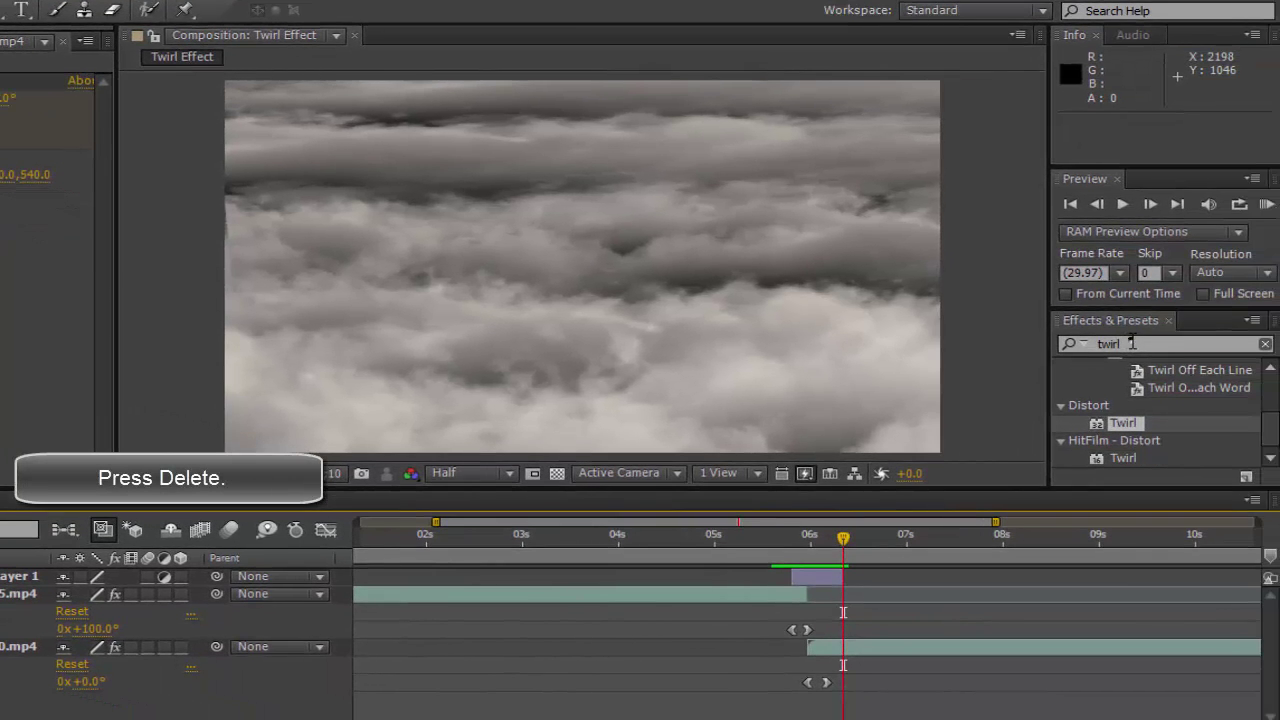
Search the effects for "Optics" and apply Optics Compensation to the trimmed adjustment layer.
key(Delete)
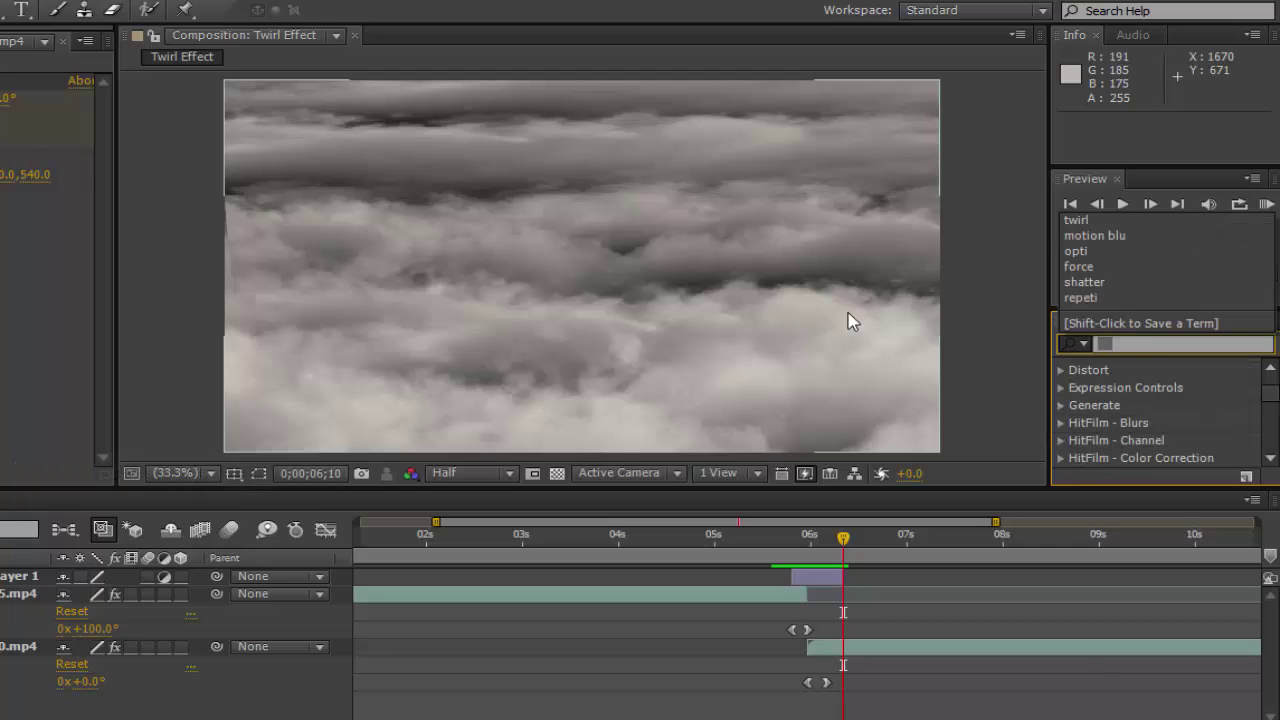
text(Optics)
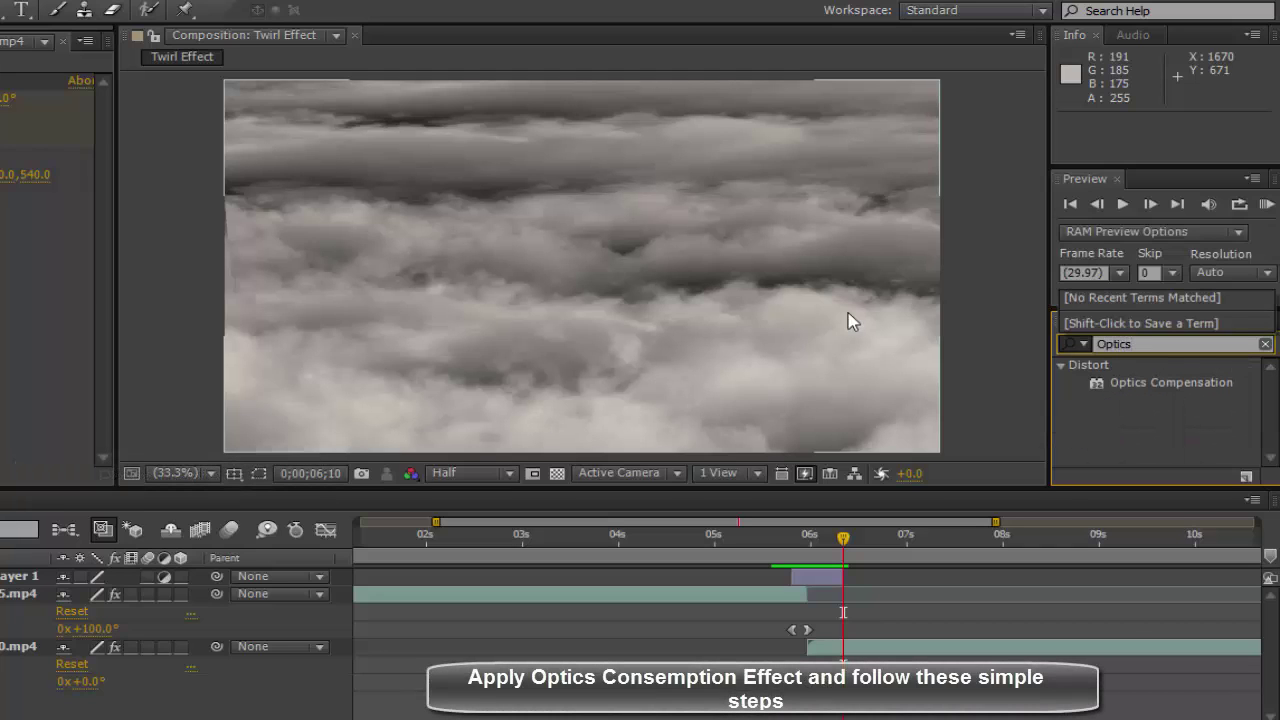
drag(1129, 386, 826, 584)
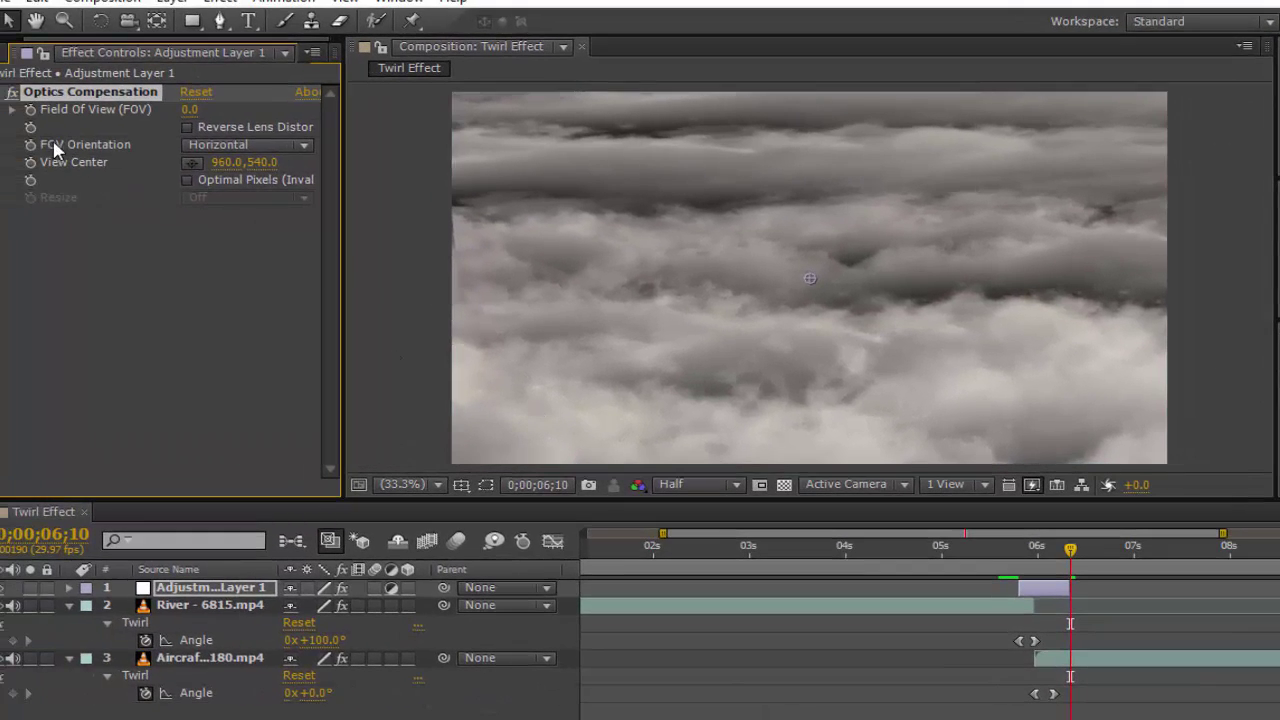
Add a Field Of View keyframe to the adjustment layer's Optics Compensation at 0;00;06;10 and reveal the layer's keyframes.
click(28, 111)
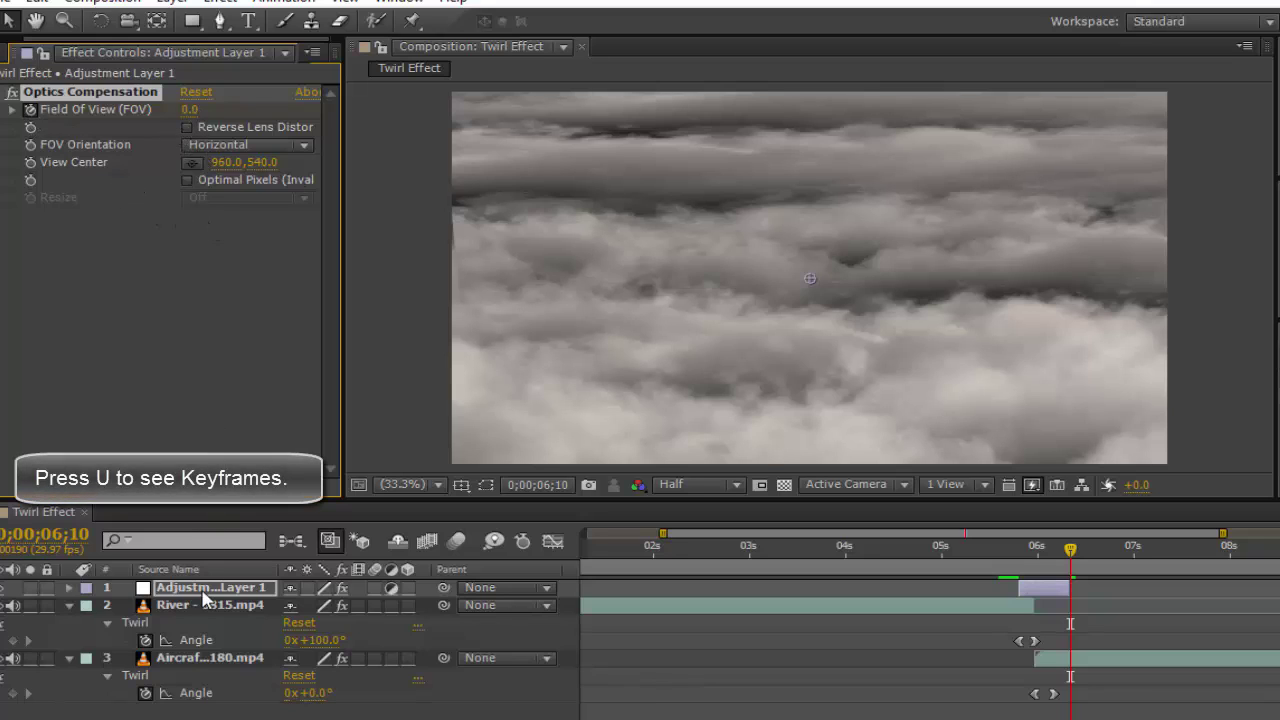
key(u)
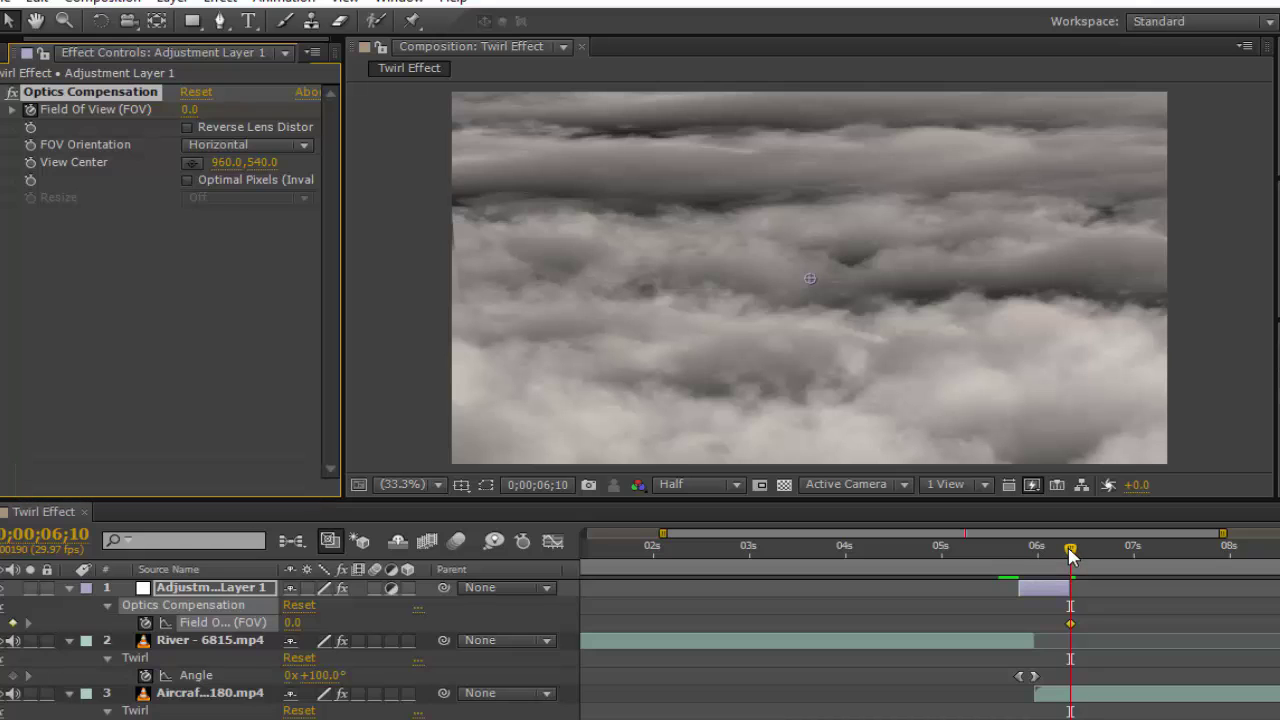
Set the Optics Compensation Field Of View to 120 at 0;00;06;03 and enable Reverse Lens Distortion.
mouse_move(1070, 555)
mouse_down()
mouse_move(1035, 555)
mouse_move(1047, 555)
mouse_up()
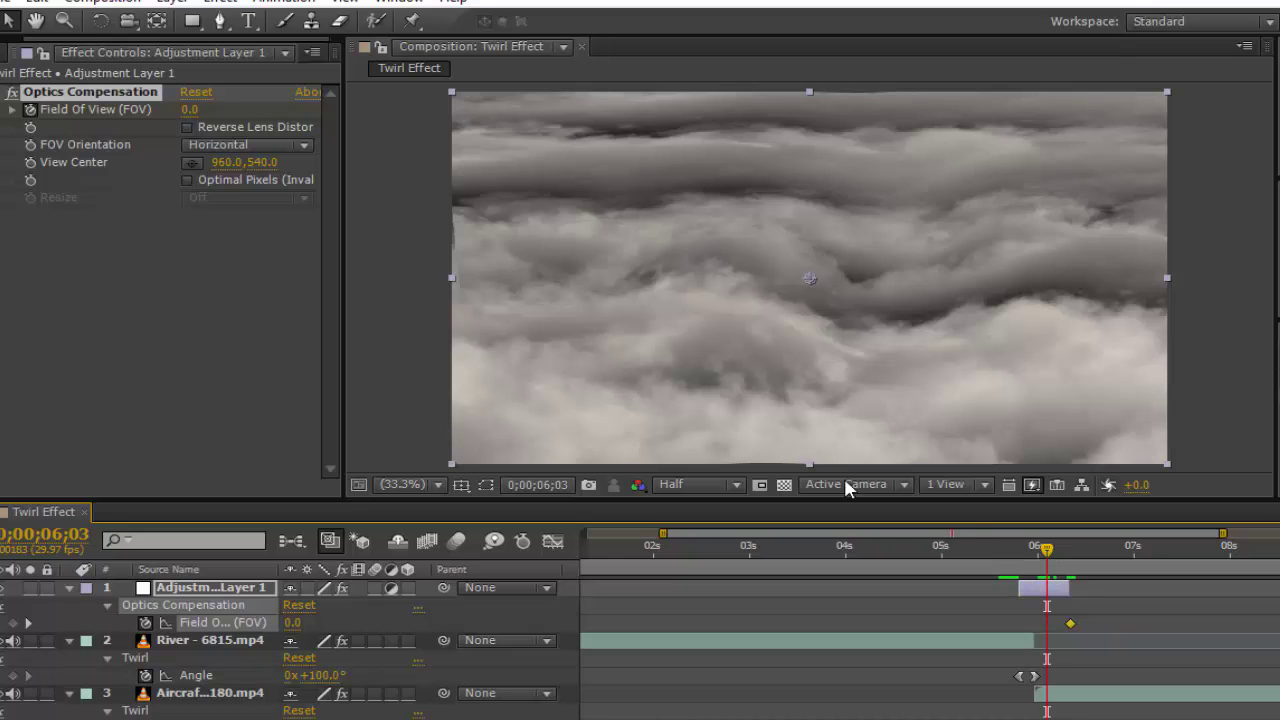
click(189, 110)
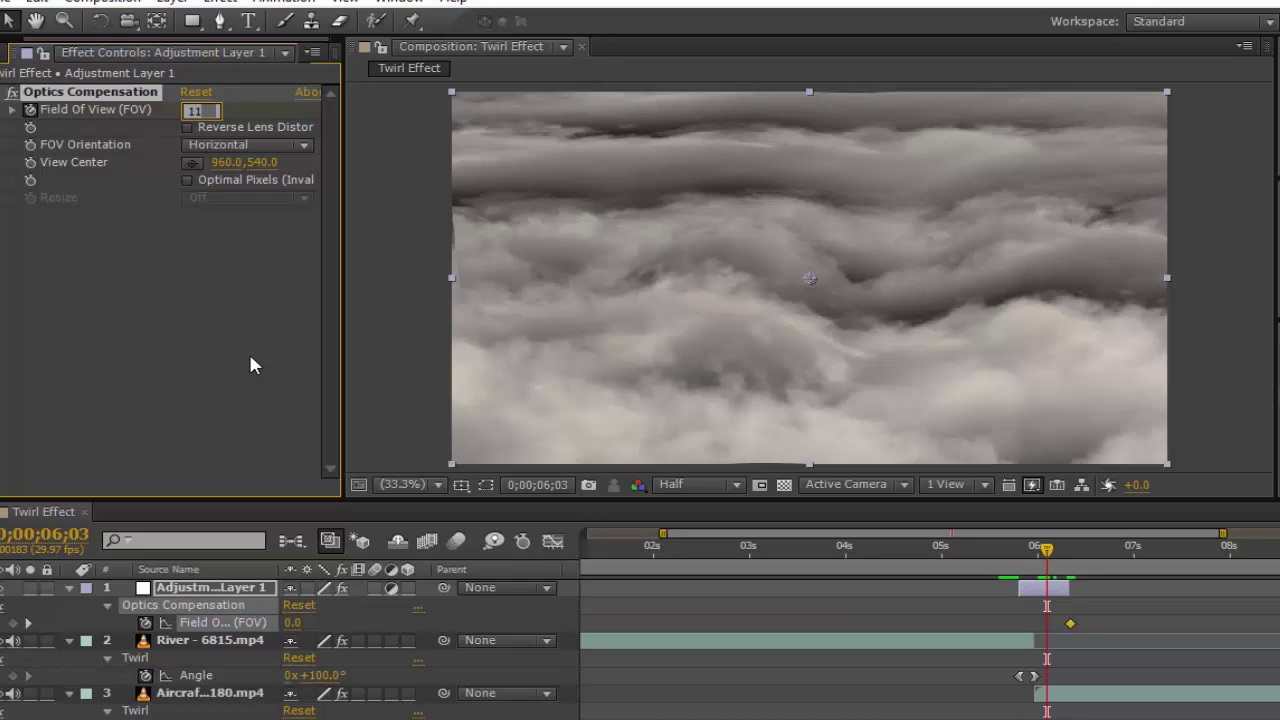
key(Return)
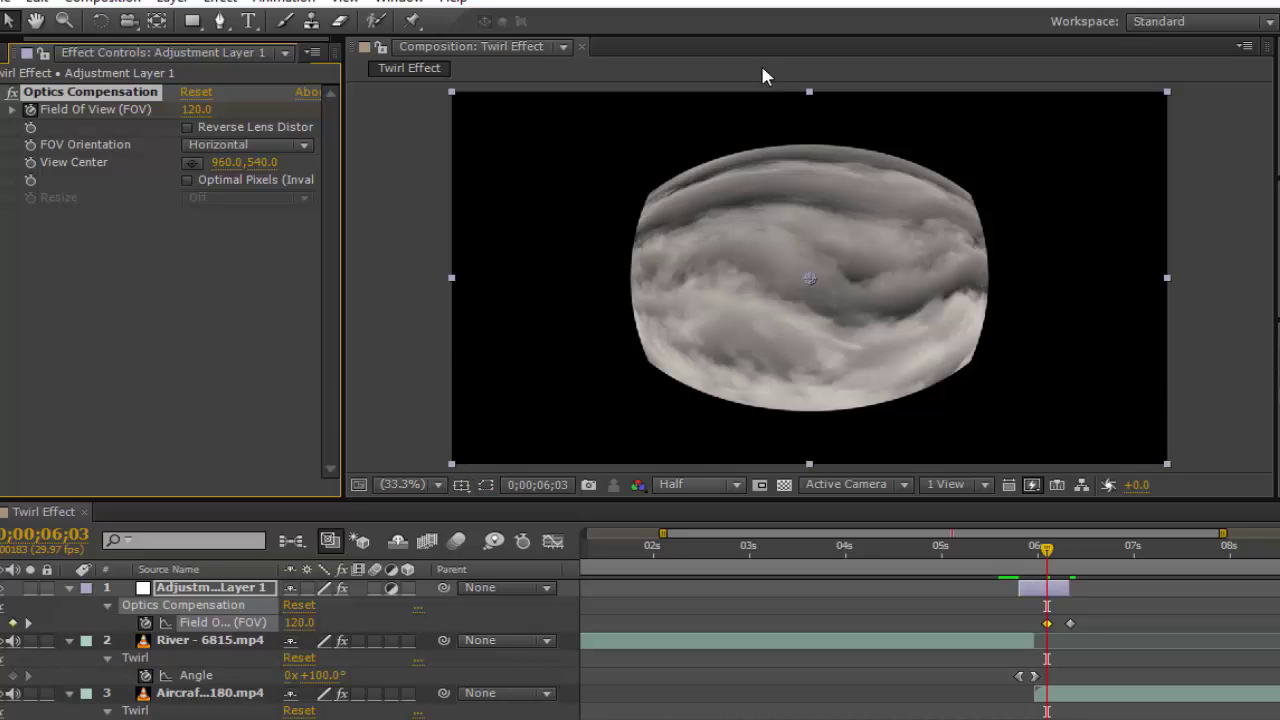
click(188, 127)
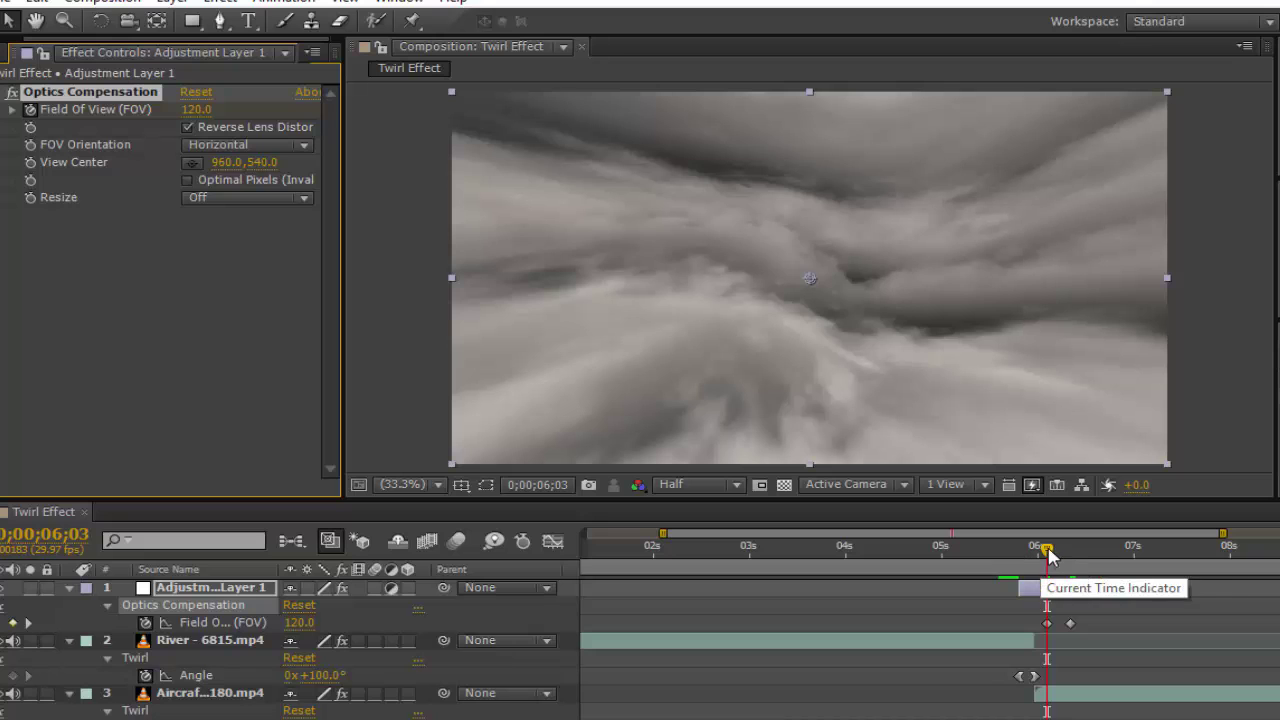
Move the current time to the adjustment layer's start at 0;00;05;24 and set the Field Of View to 0 there.
drag(1046, 549, 1025, 550)
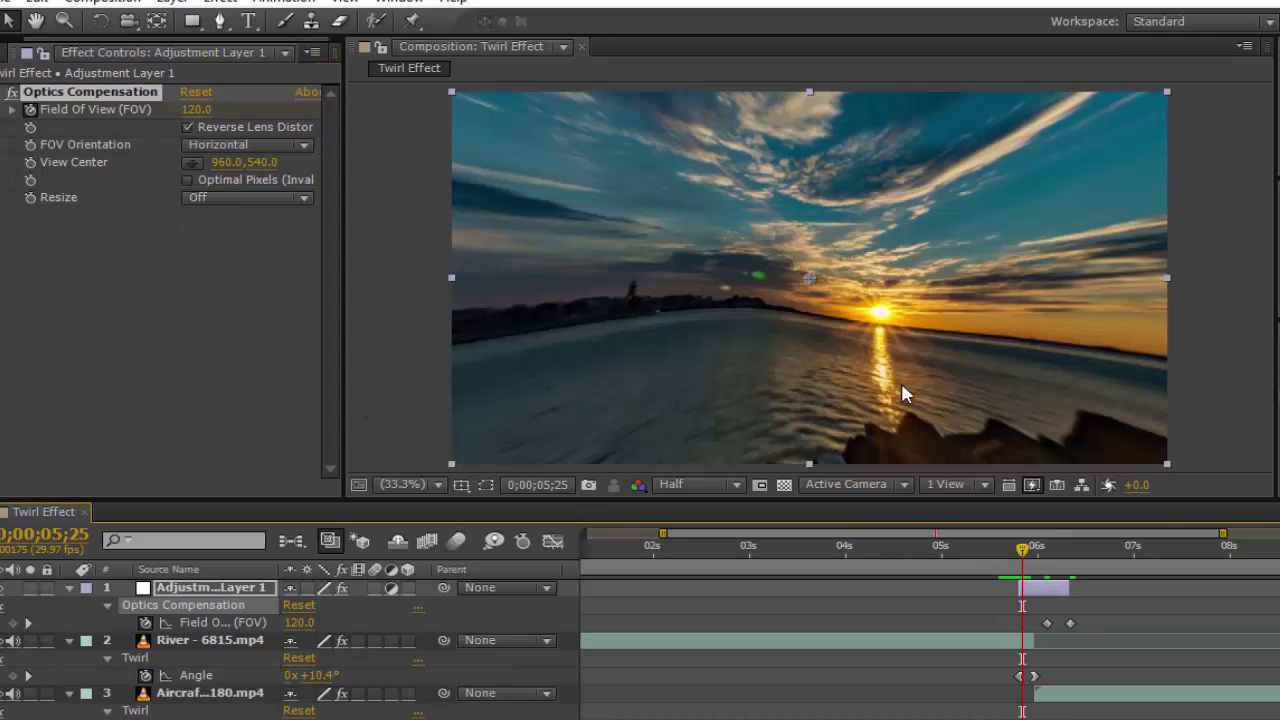
key(Page_Up)
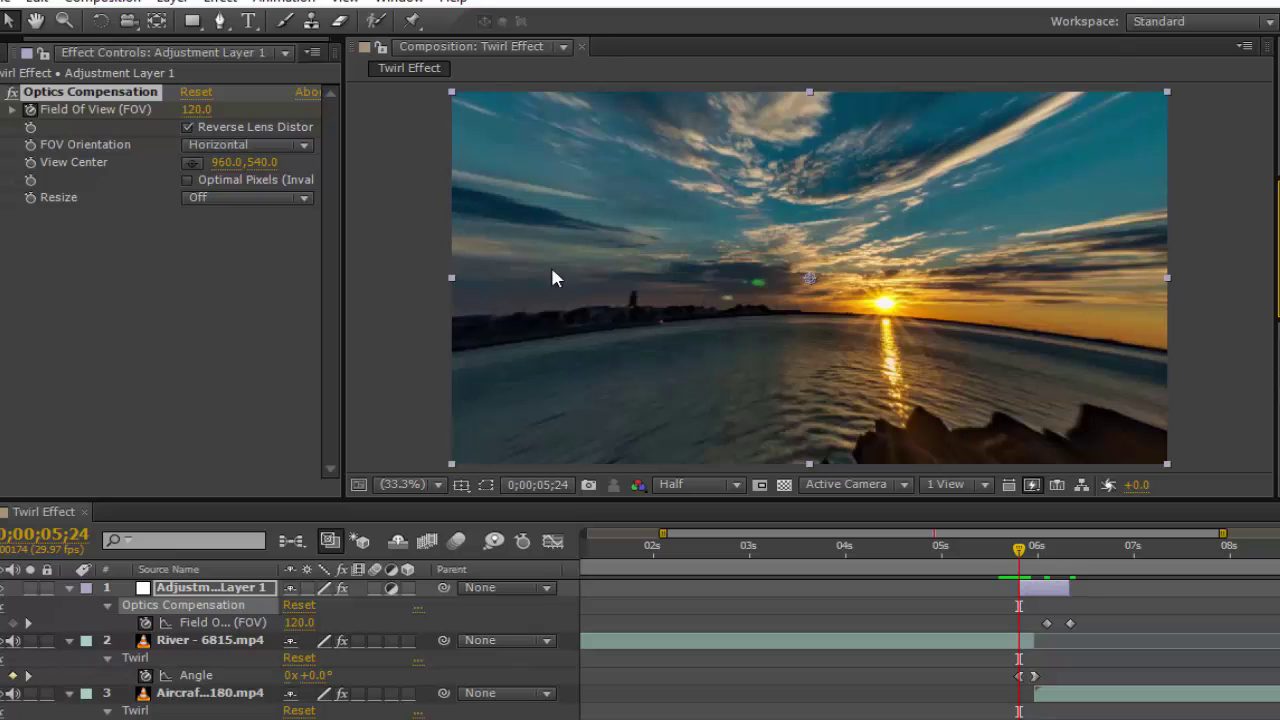
click(196, 109)
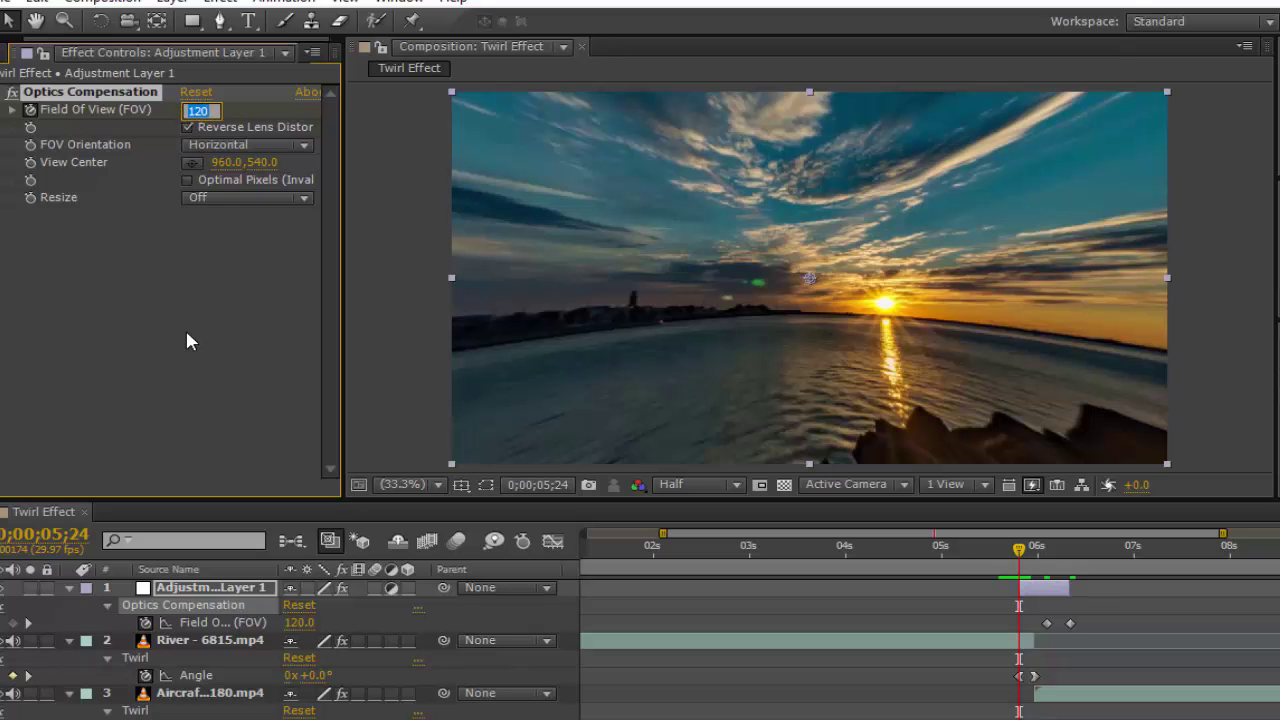
text(0)
key(Return)
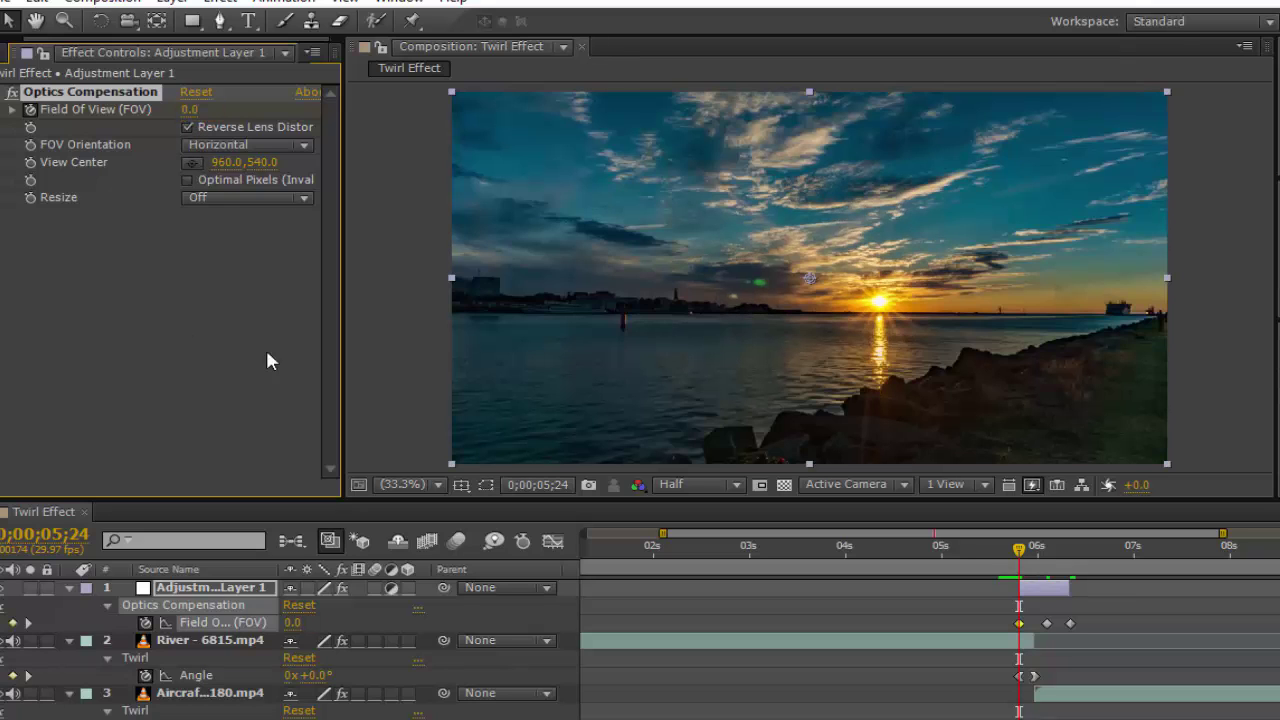
Select all three Field Of View keyframes on the adjustment layer and apply Easy Ease Out to them.
drag(1107, 610, 1020, 628)
right_click(1020, 628)
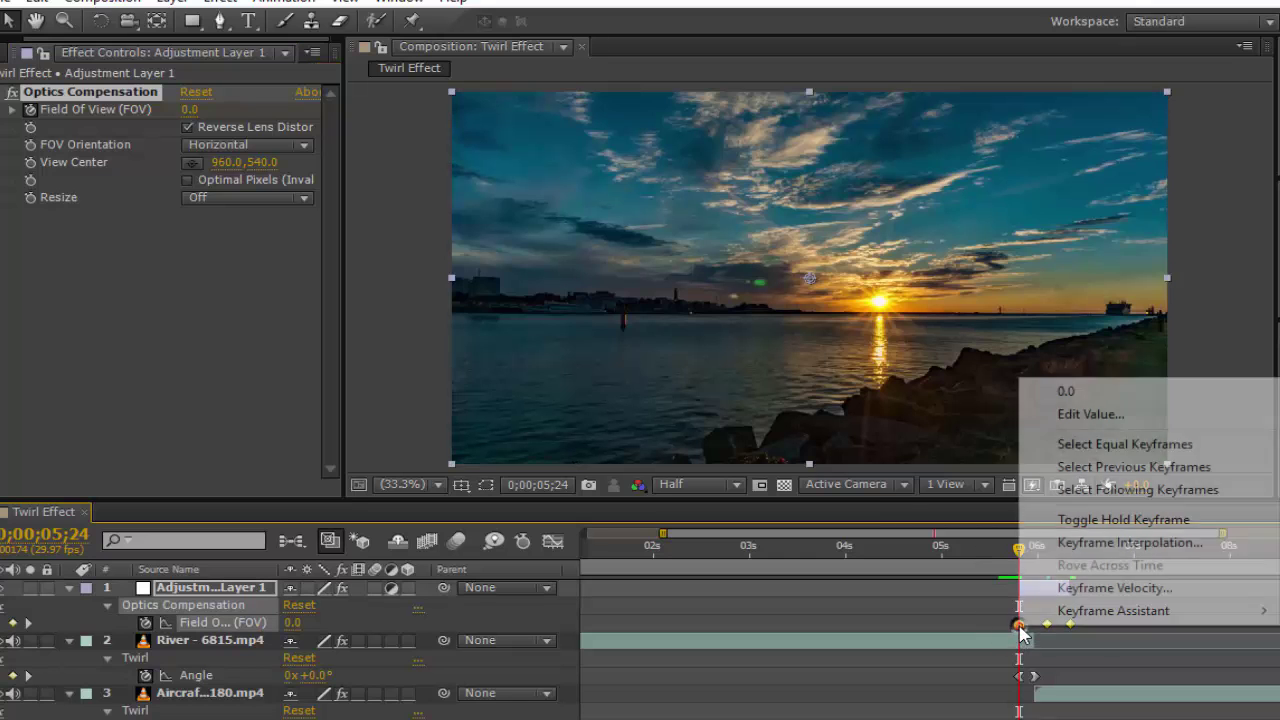
mouse_move(1038, 610)
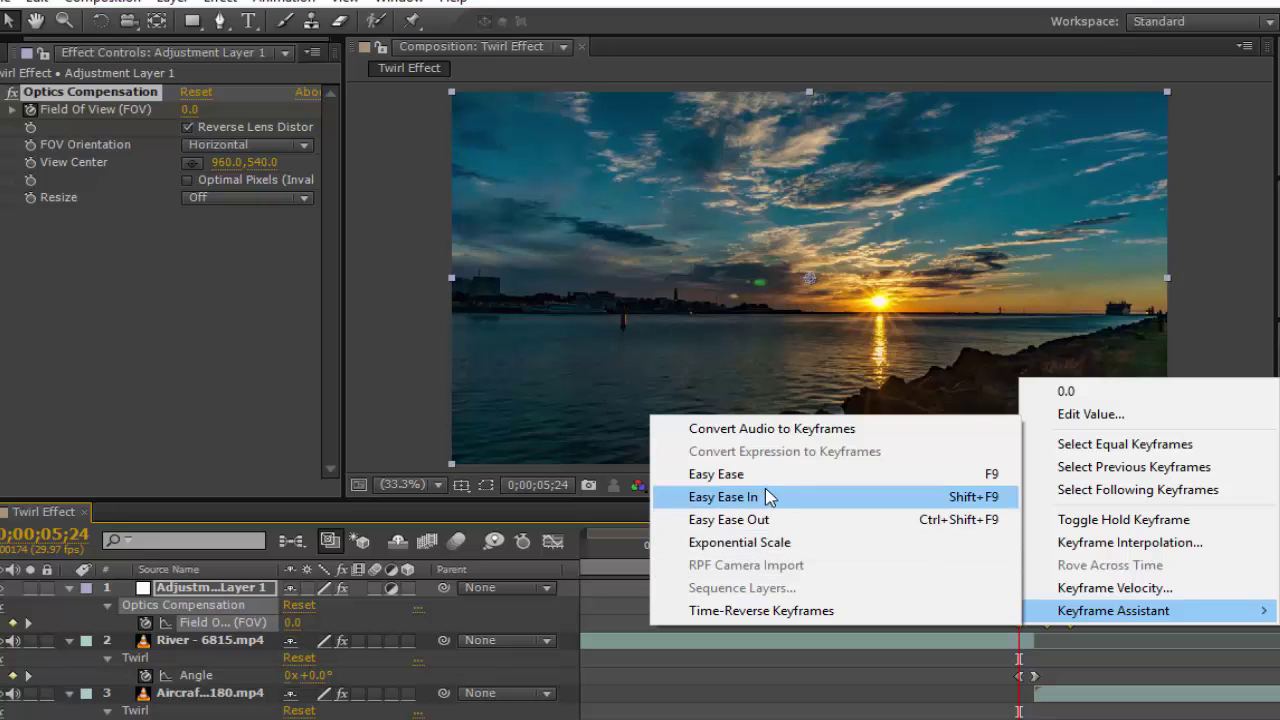
click(760, 520)
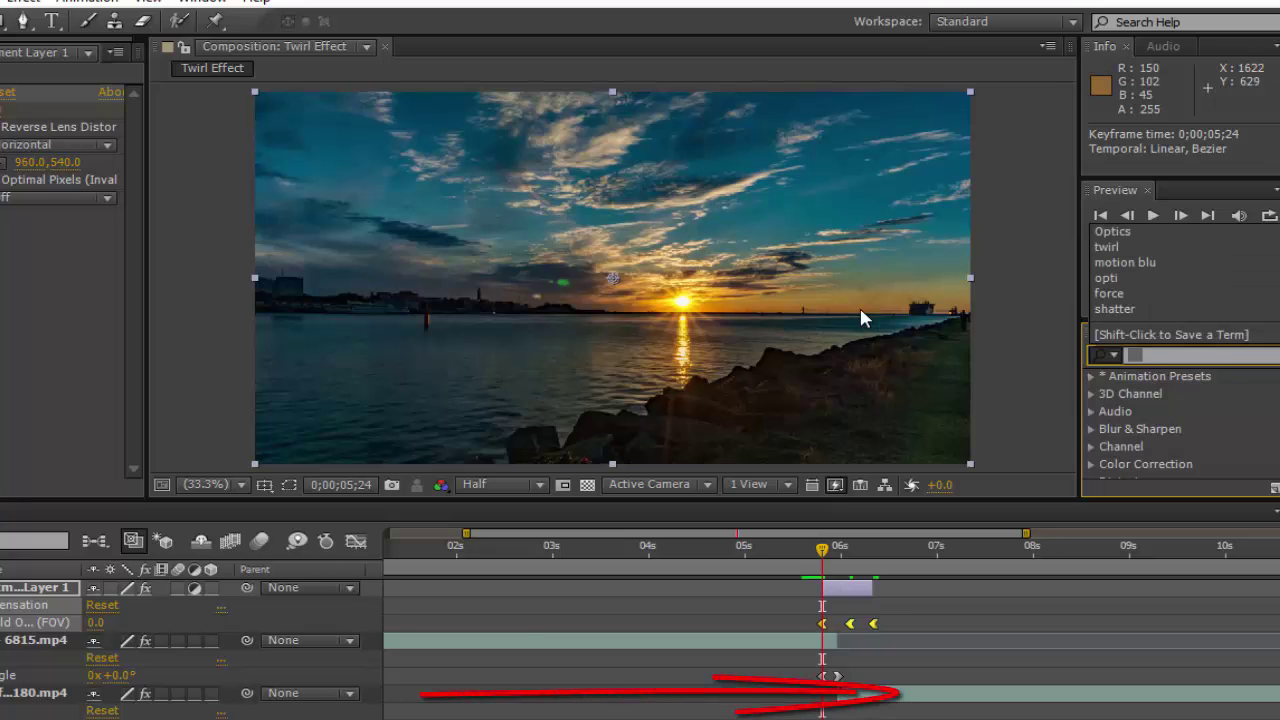
Search the effects for "force" and apply CC Force Motion Blur to the adjustment layer.
text(force)
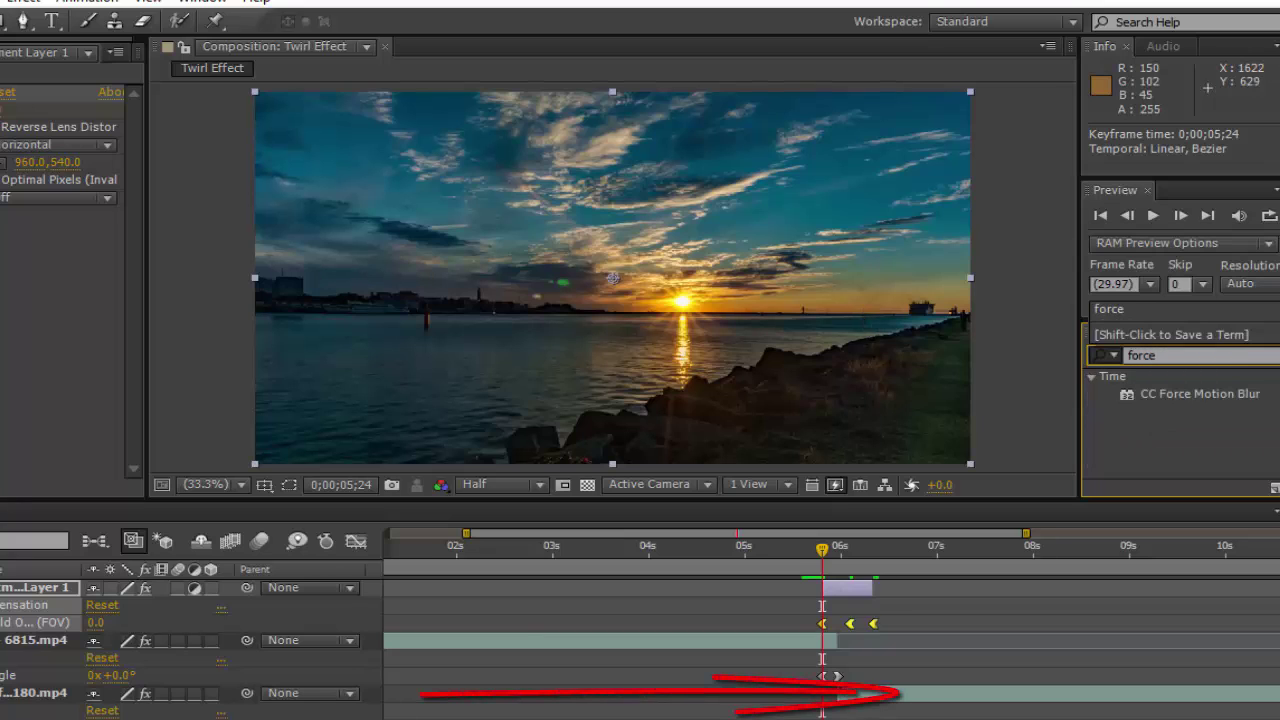
drag(1196, 396, 850, 590)
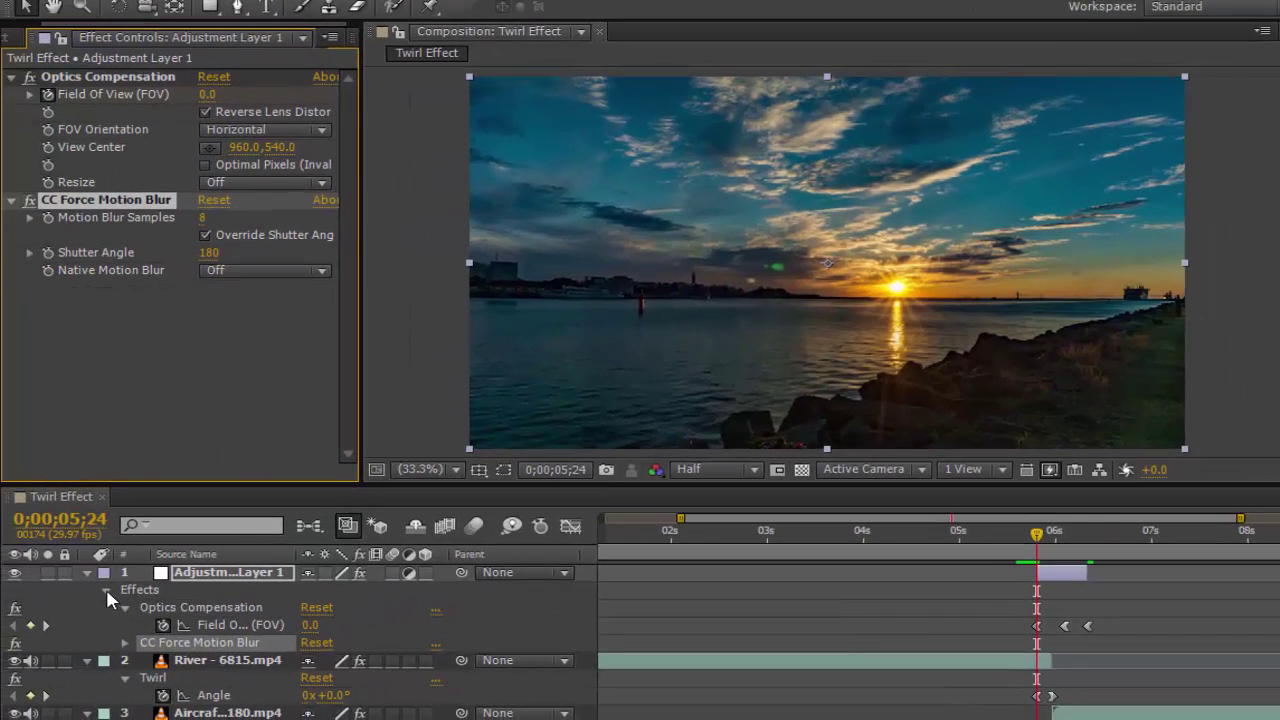
Collapse the expanded properties of all three layers in the timeline.
click(104, 589)
key(ctrl+a)
key(ctrl+grave)
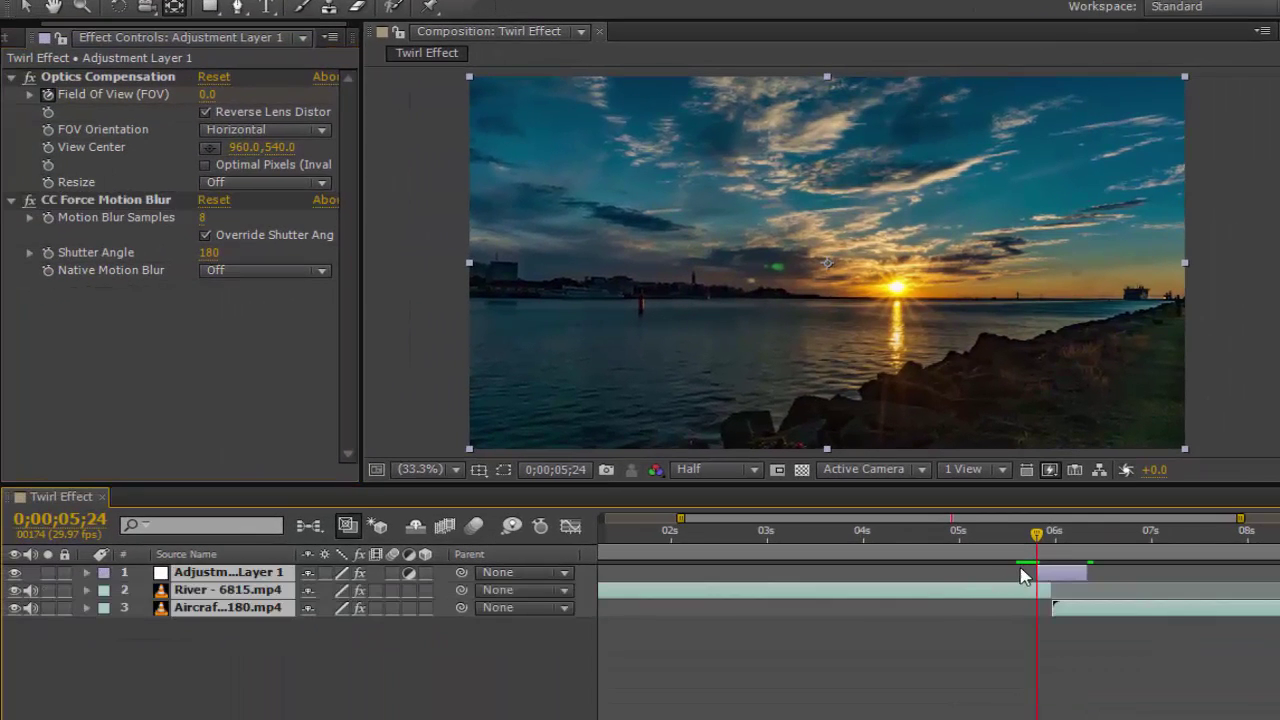
Preview the twirl transition from shortly before the cut and return the current time to 0;00;00;00.
mouse_move(1042, 543)
mouse_down()
mouse_move(1104, 539)
mouse_move(1021, 536)
mouse_up()
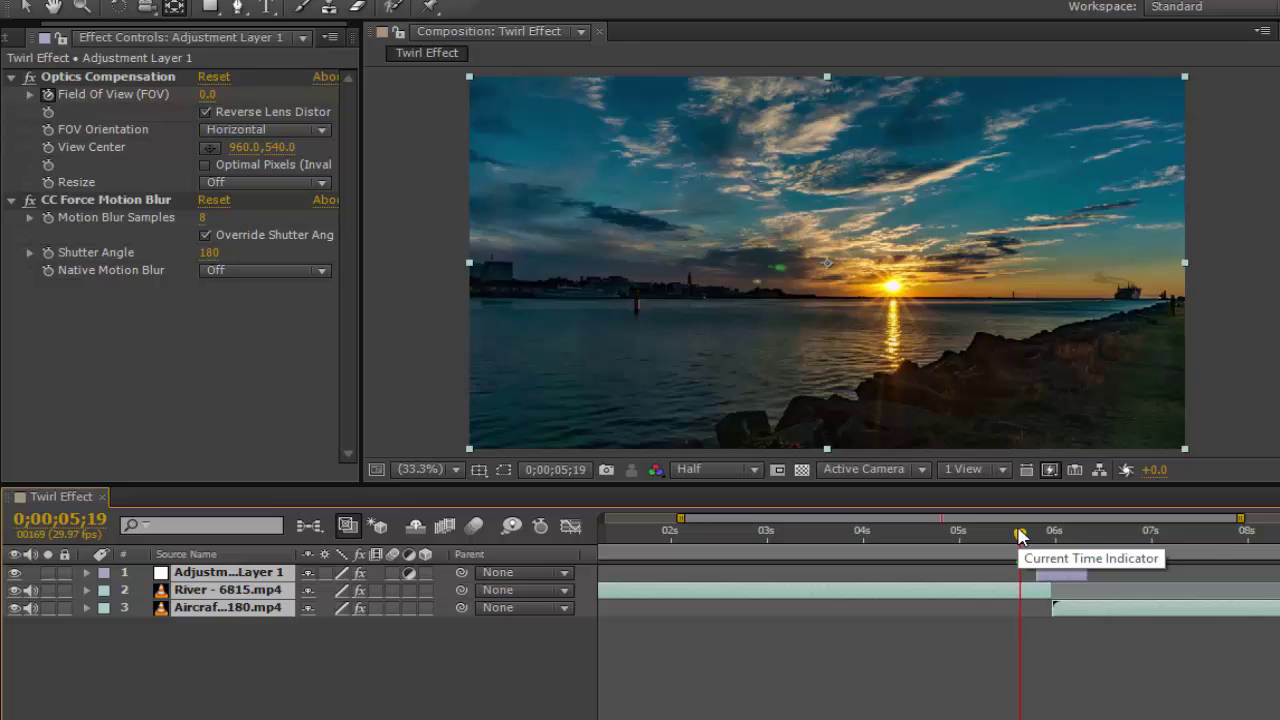
mouse_move(1025, 538)
mouse_down()
mouse_move(1136, 541)
mouse_move(1004, 545)
mouse_up()
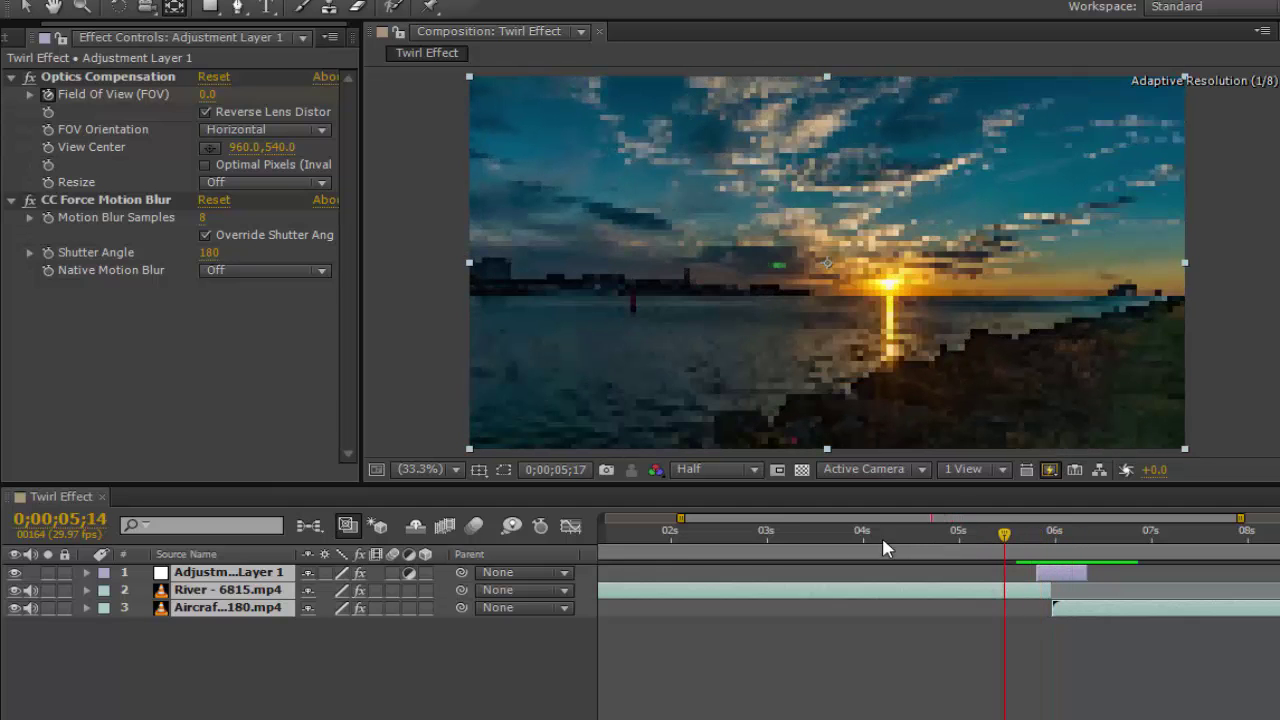
click(1004, 538)
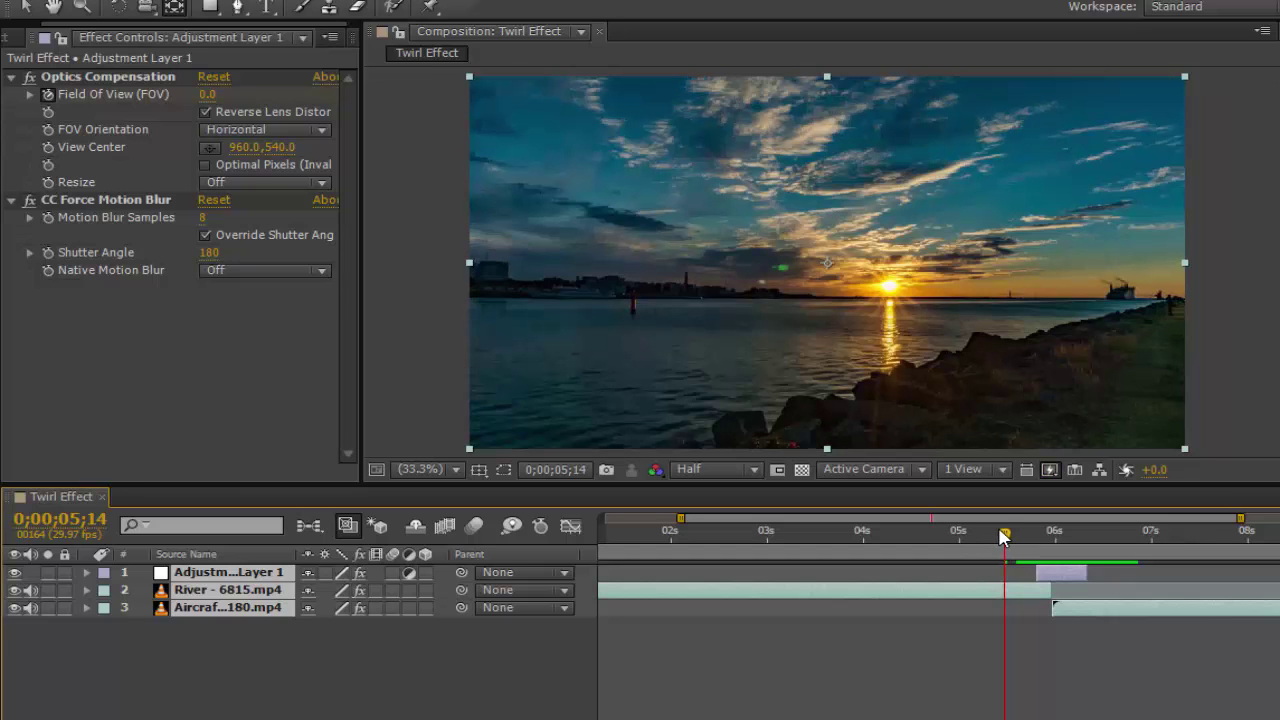
drag(1004, 538, 521, 529)
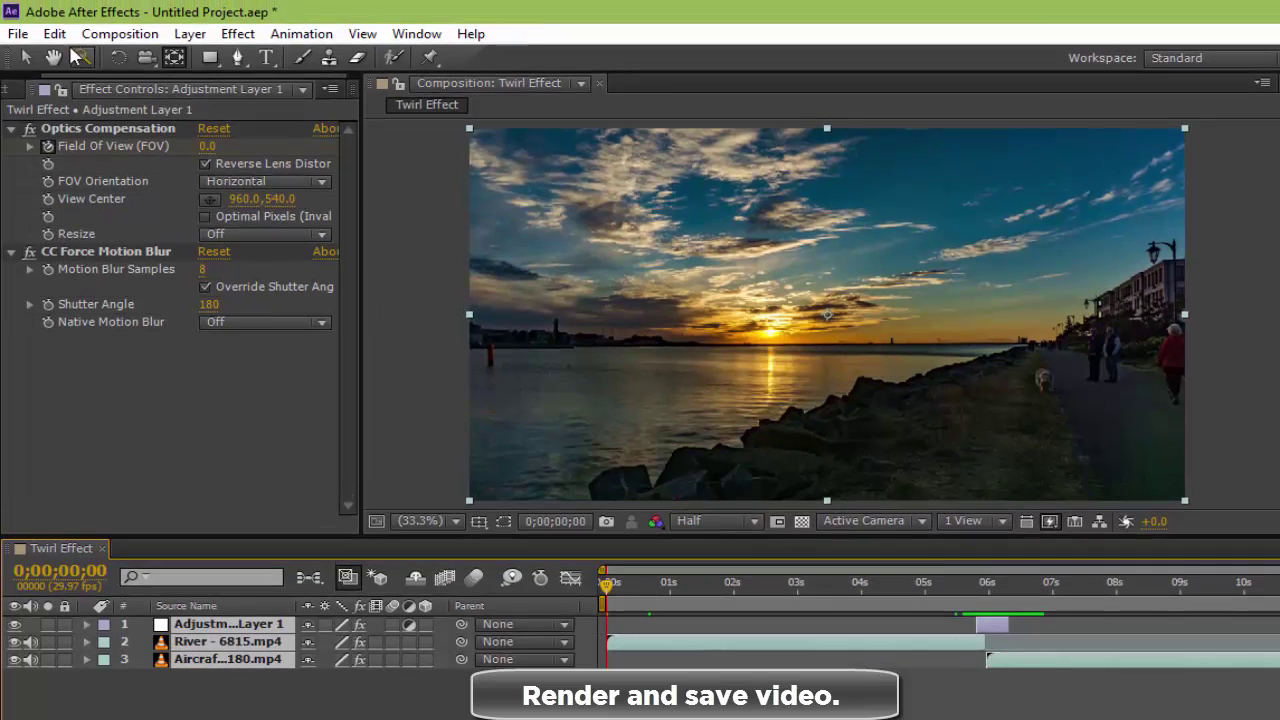
Add the Twirl Effect composition to the render queue.
click(60, 34)
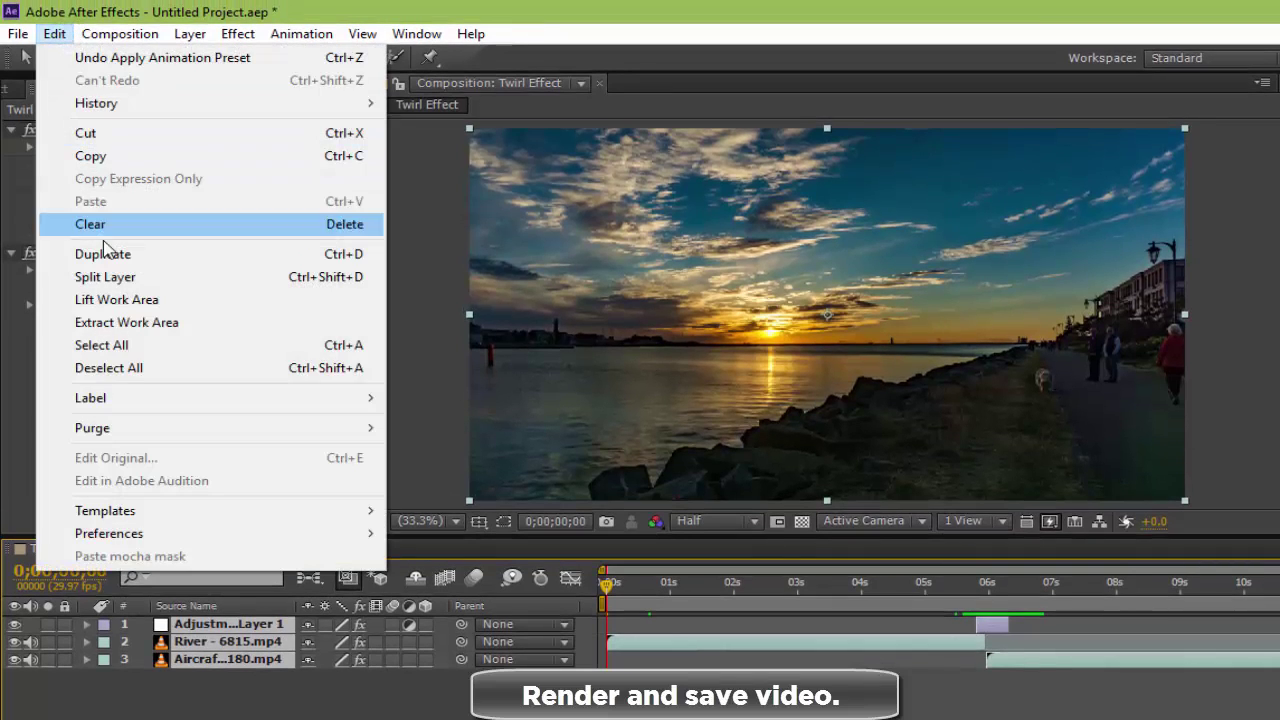
click(120, 34)
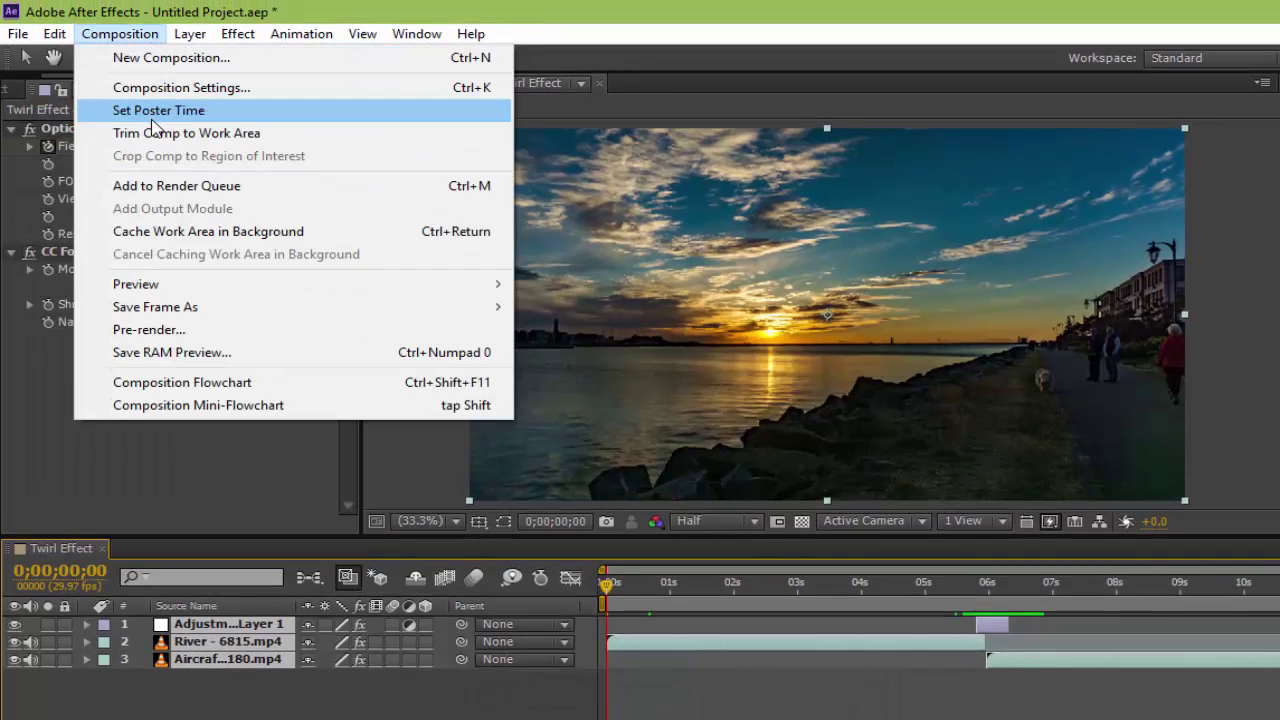
click(153, 188)
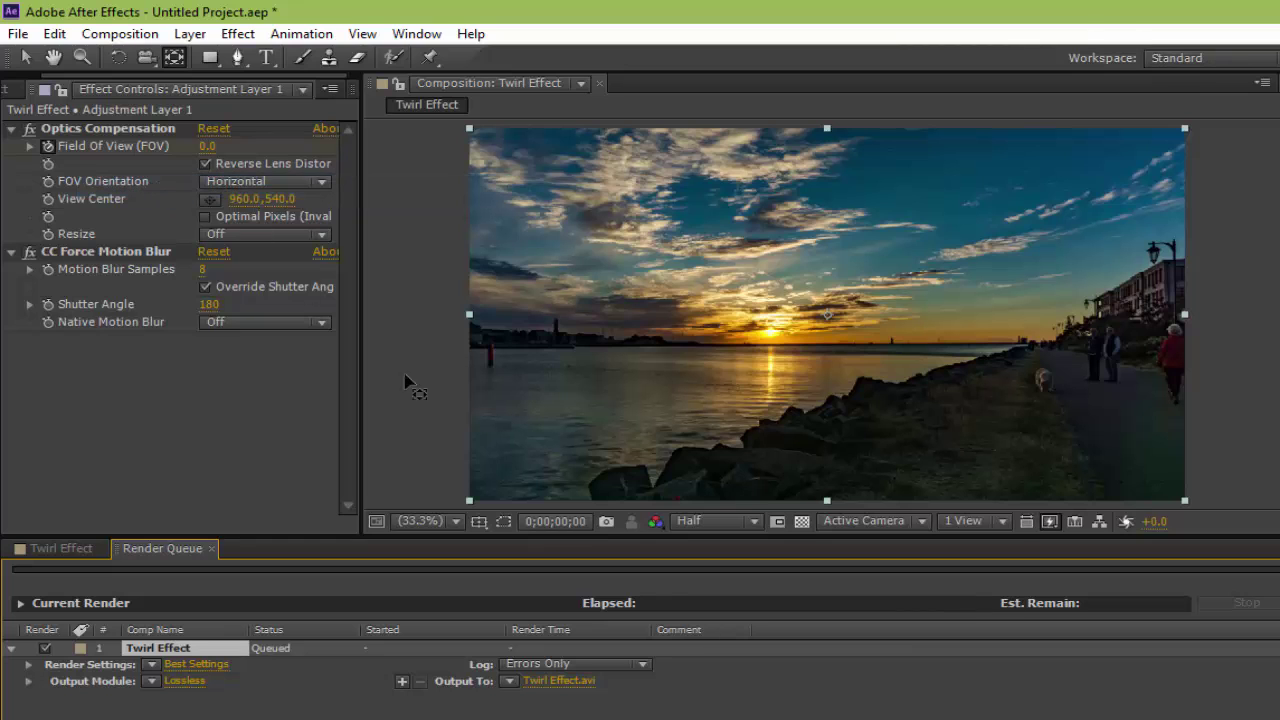
Set the queued composition's output module to H.264 and start rendering Twirl Effect.mp4.
click(150, 681)
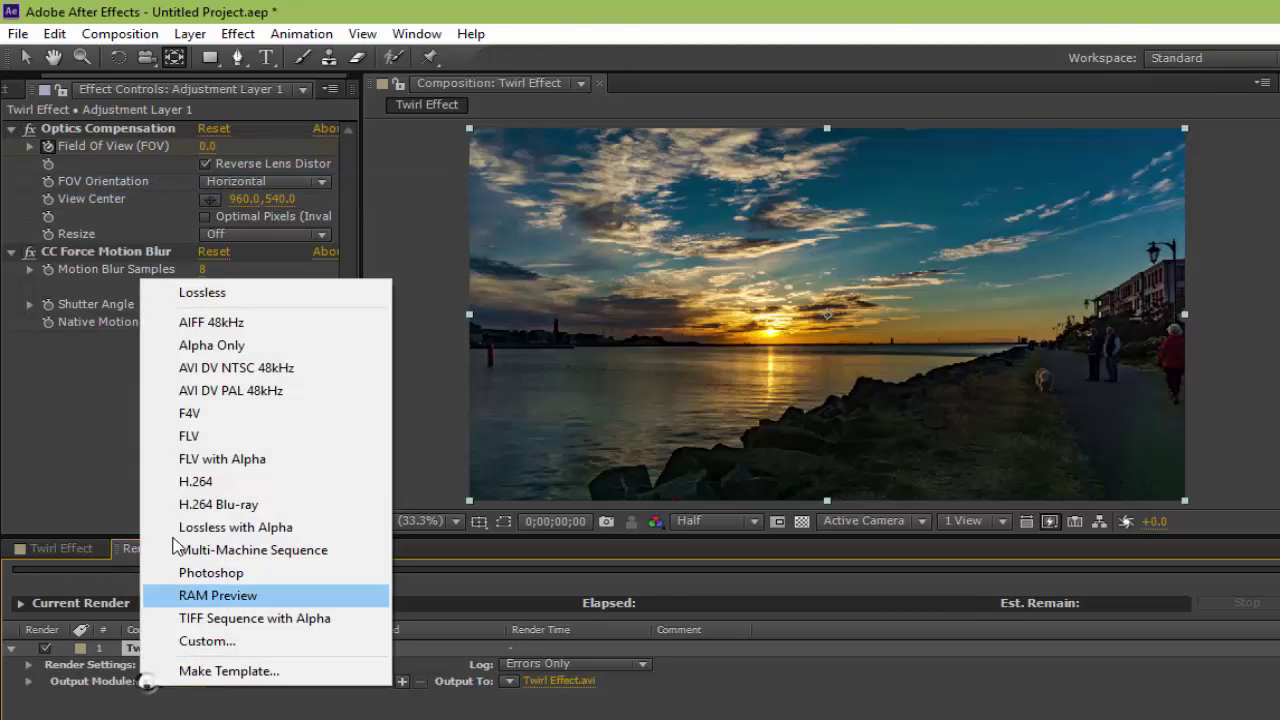
click(190, 483)
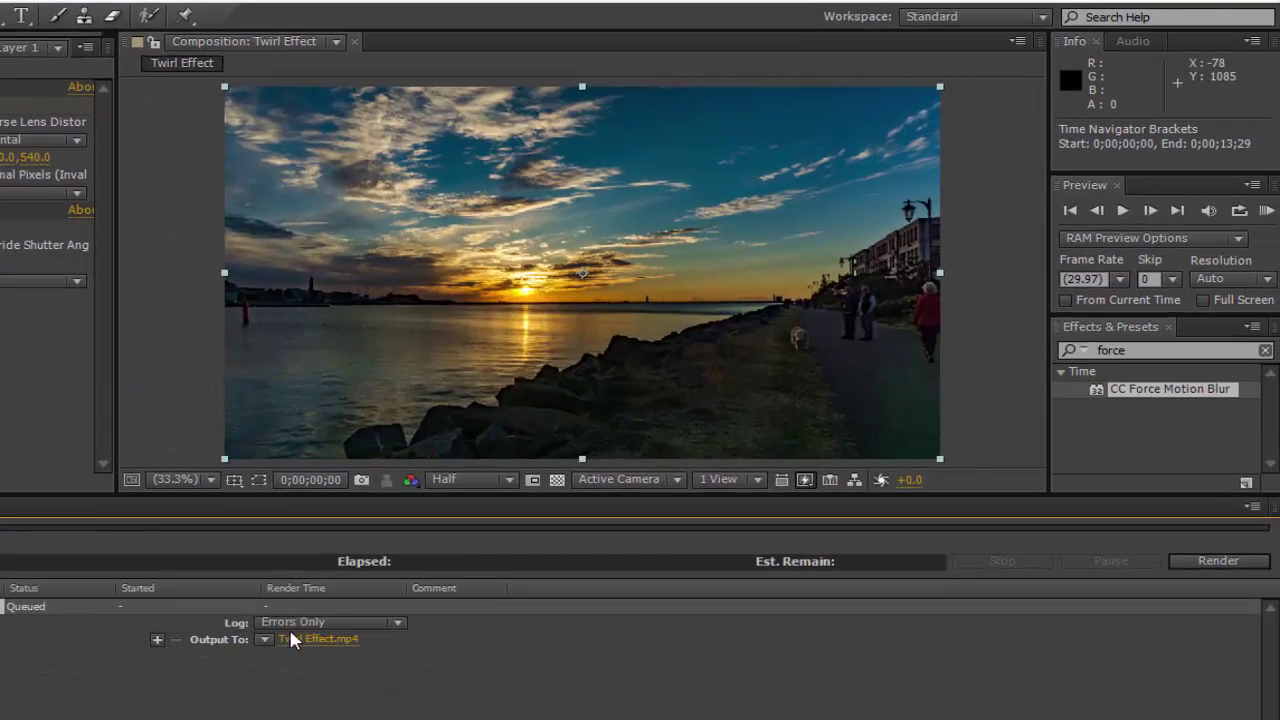
click(1196, 562)
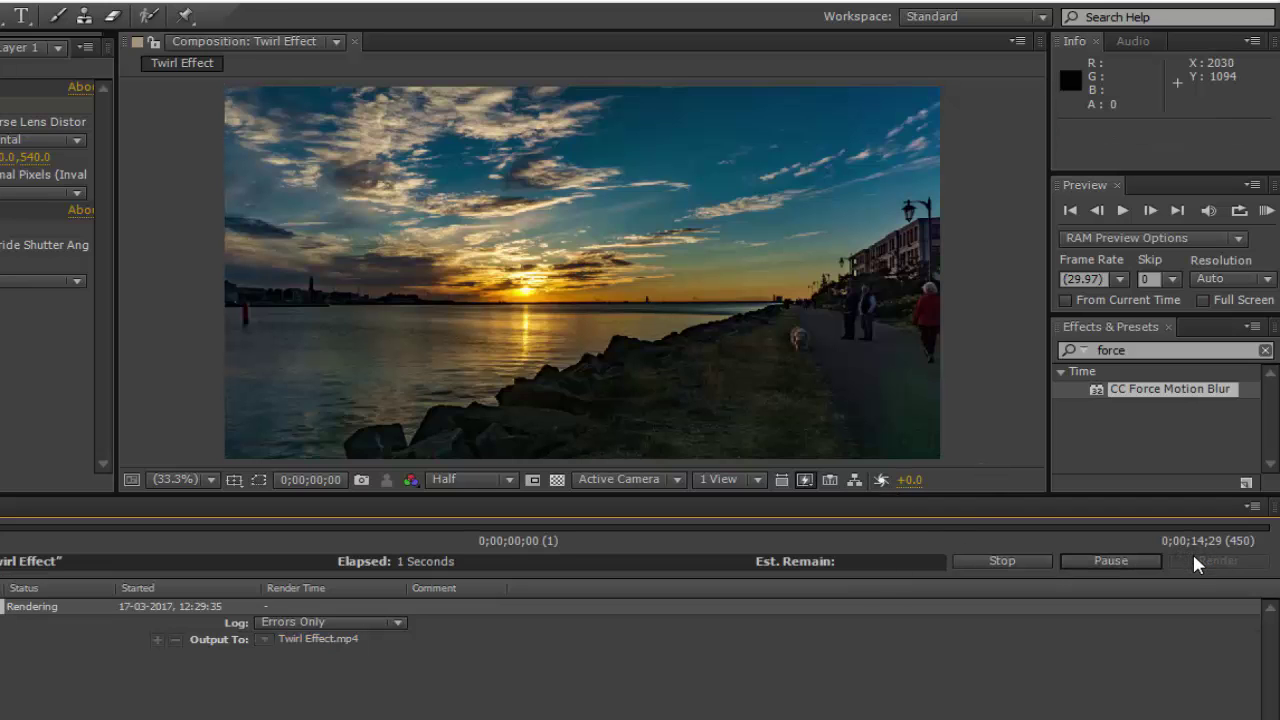